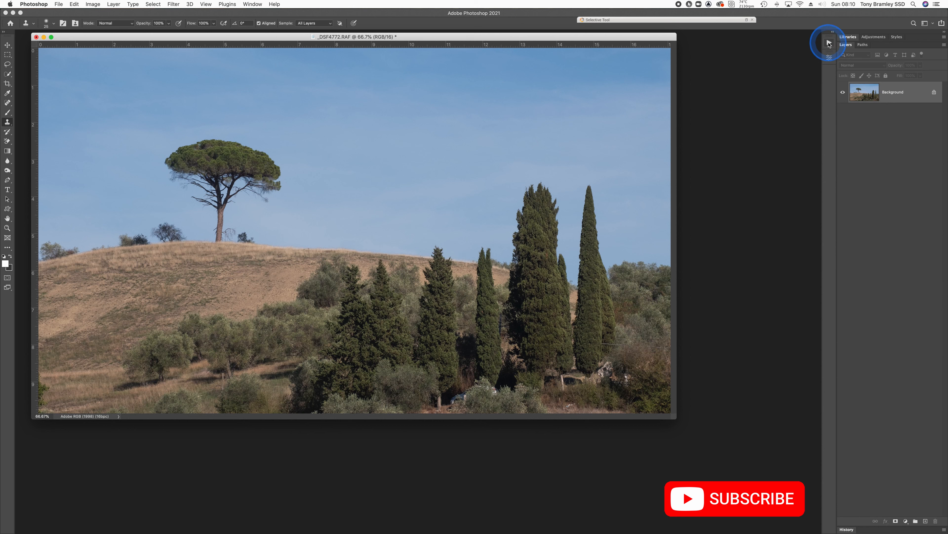
Load the Light Academy Shared Actions .atn file from the Downloads folder into the actions list
left_click(829, 42)
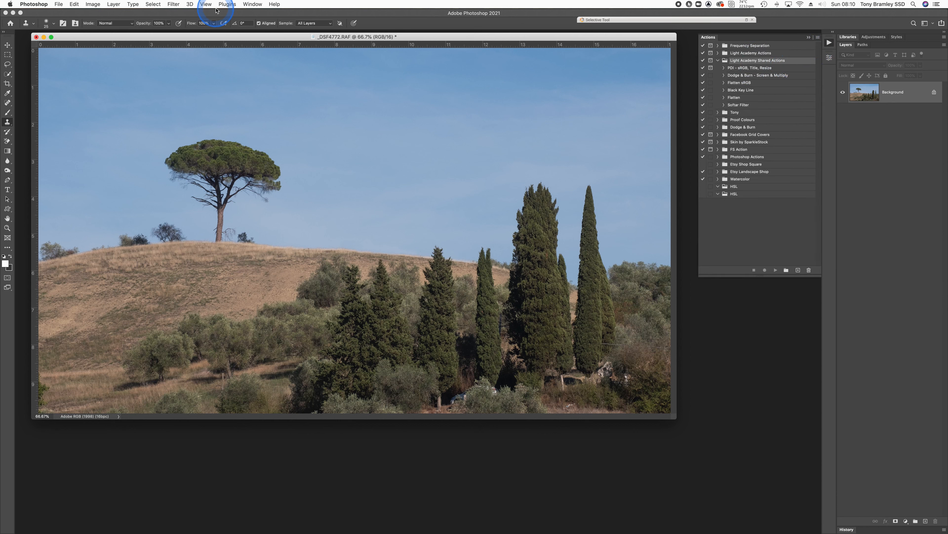
left_click(255, 5)
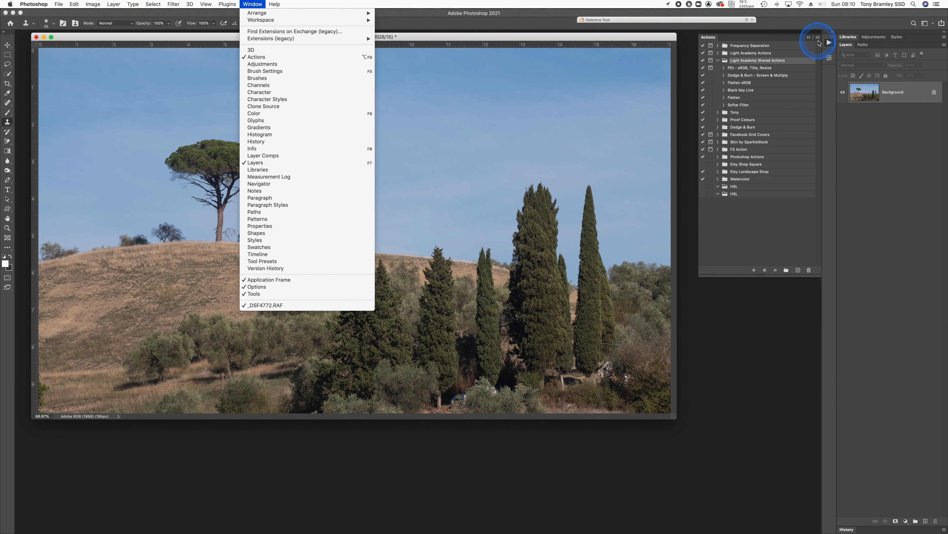
left_click(830, 44)
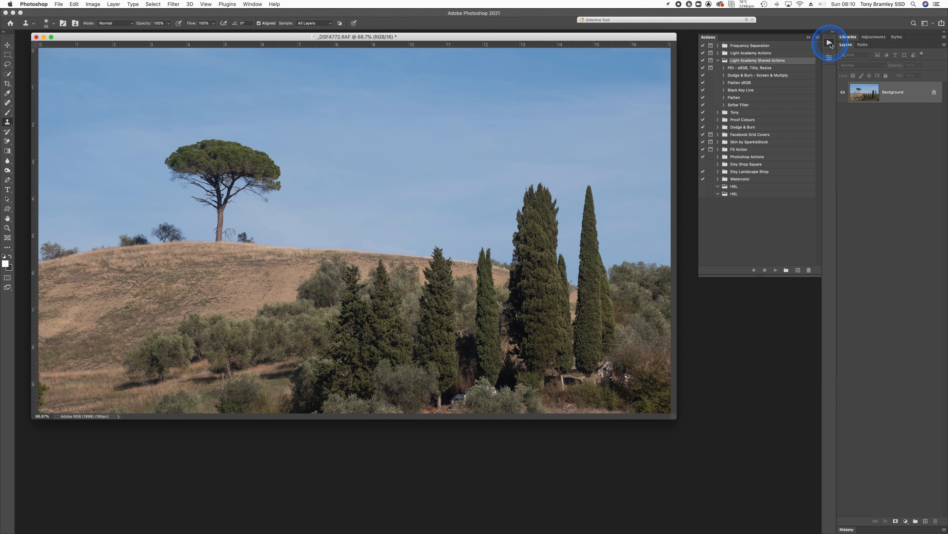
left_click(829, 44)
left_click(829, 43)
left_click(818, 37)
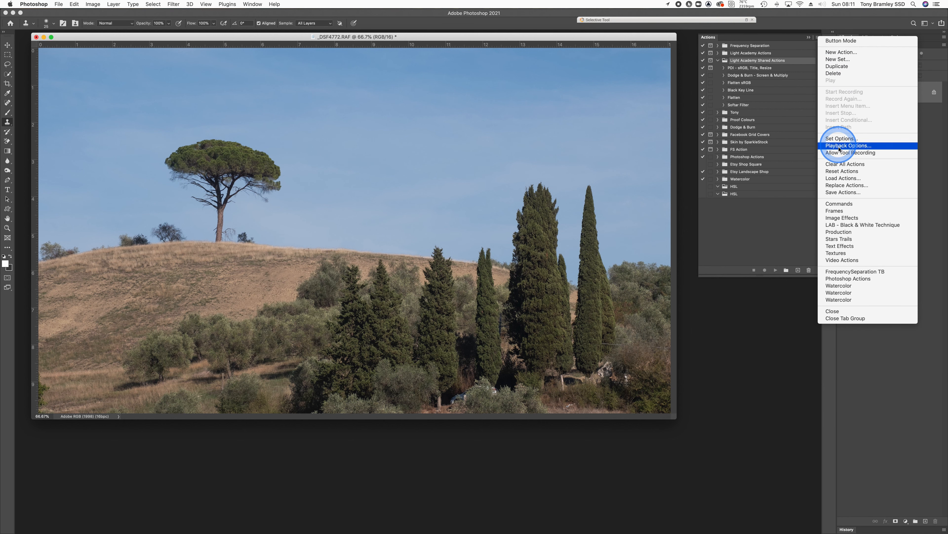
left_click(839, 180)
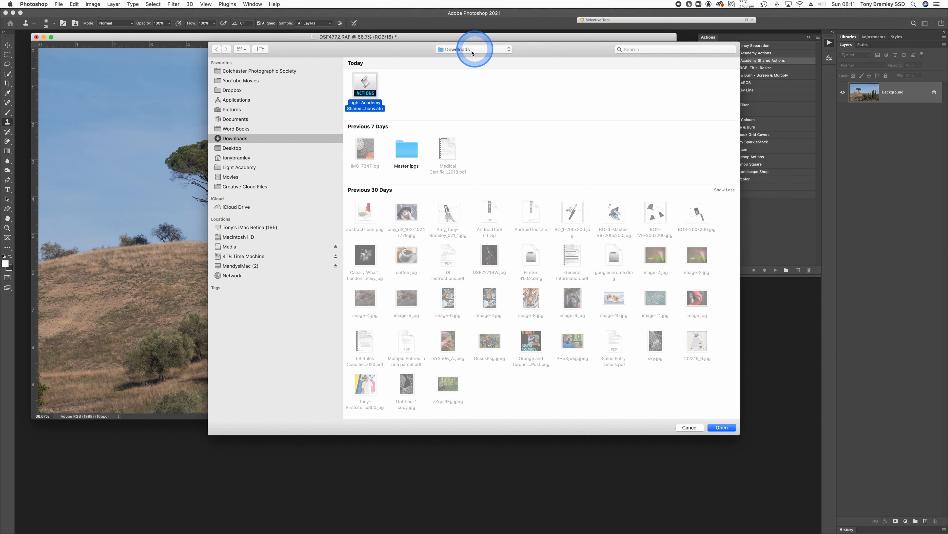
left_click(366, 89)
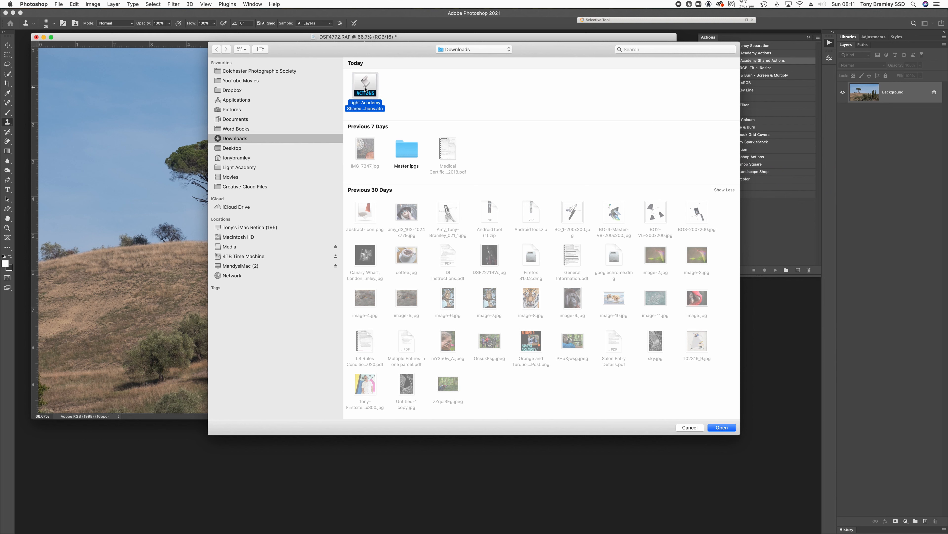
left_click(724, 428)
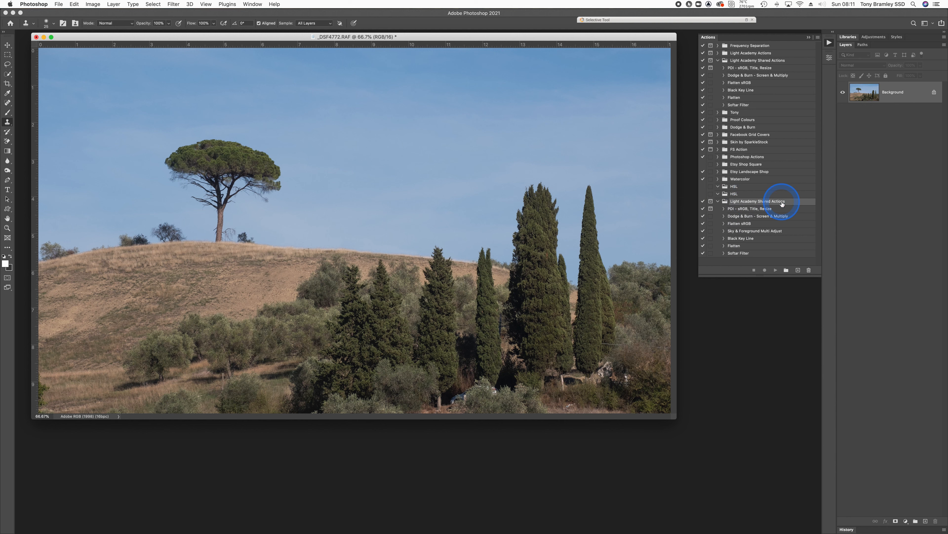
Move the Sky & Foreground Multi Adjust action into the original Light Academy Shared Actions set and delete the duplicate set
left_click(742, 232)
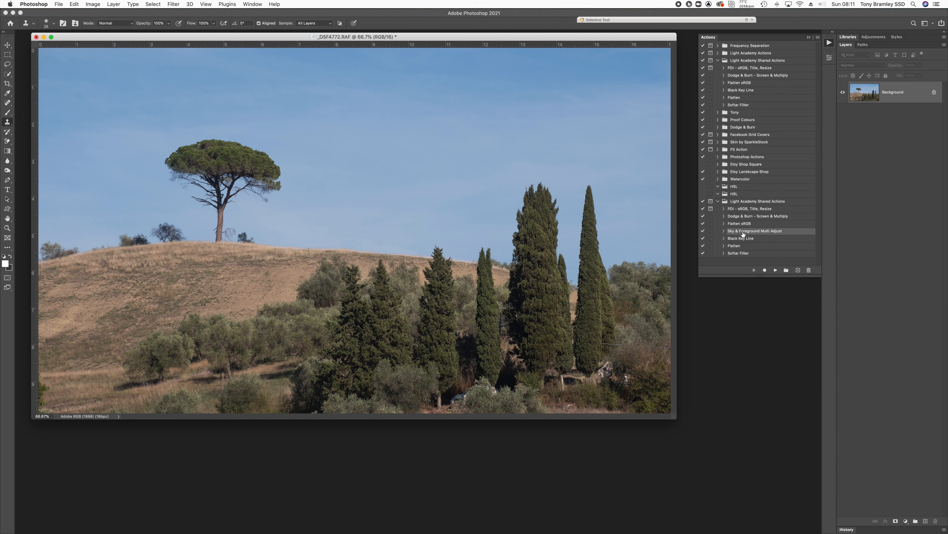
mouse_move(744, 235)
left_mouse_down()
mouse_move(753, 191)
mouse_move(739, 66)
mouse_move(738, 79)
left_mouse_up()
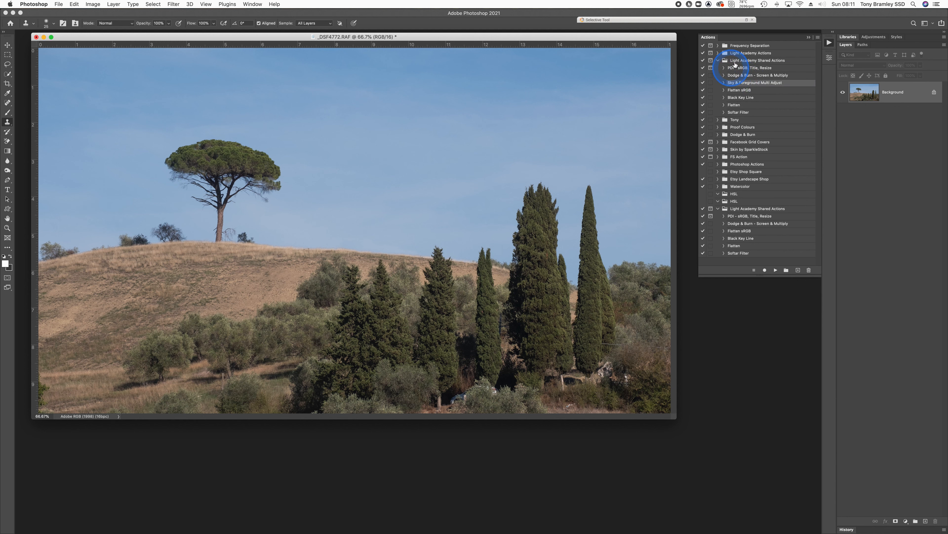
left_click(737, 211)
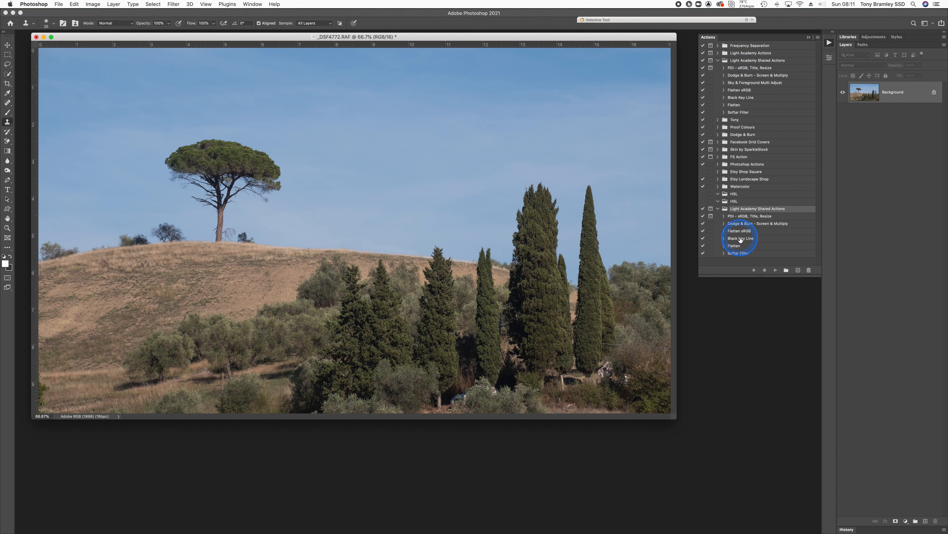
left_click_drag(730, 207, 810, 268)
Run the Sky & Foreground Multi Adjust action on the landscape photo
left_click(743, 84)
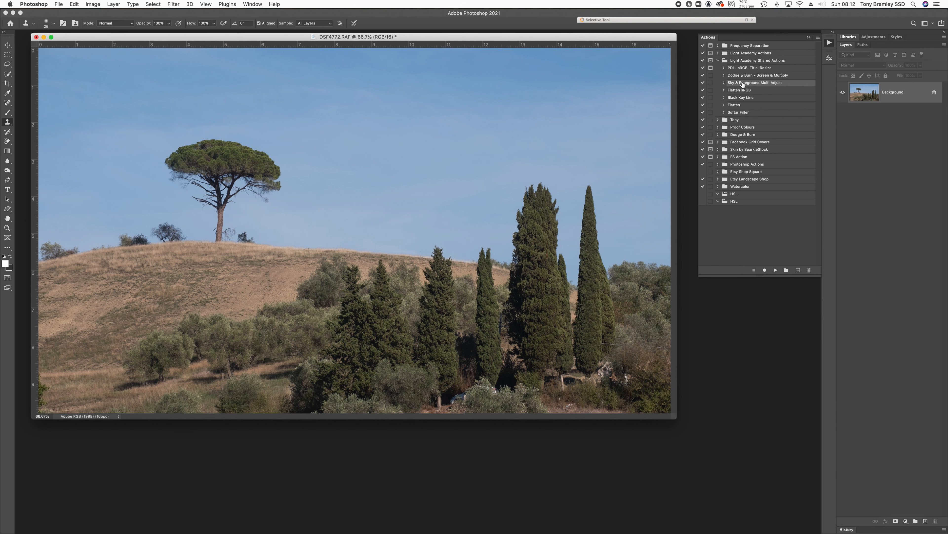
left_click(763, 86)
left_click_drag(601, 36, 605, 36)
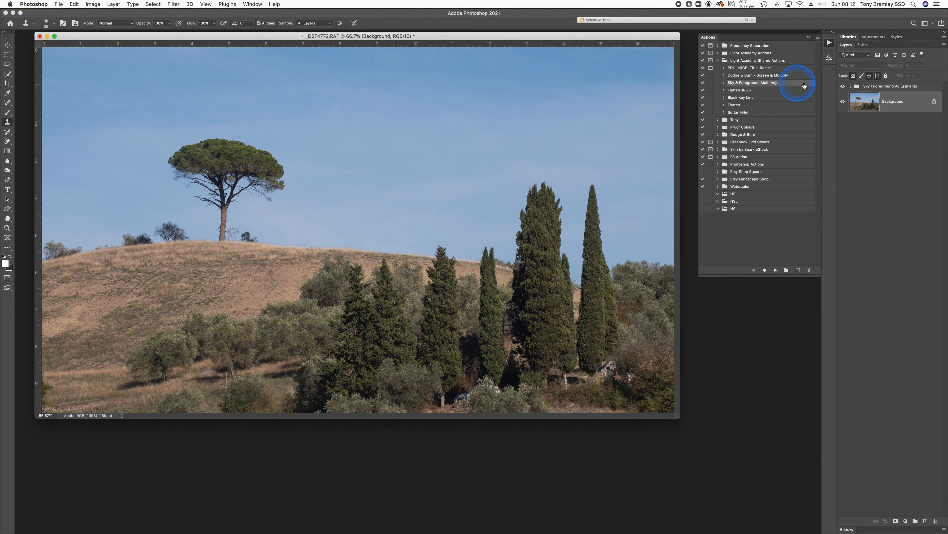
Examine the recorded commands inside the Sky & Foreground Multi Adjust action, then collapse it again
left_click(724, 83)
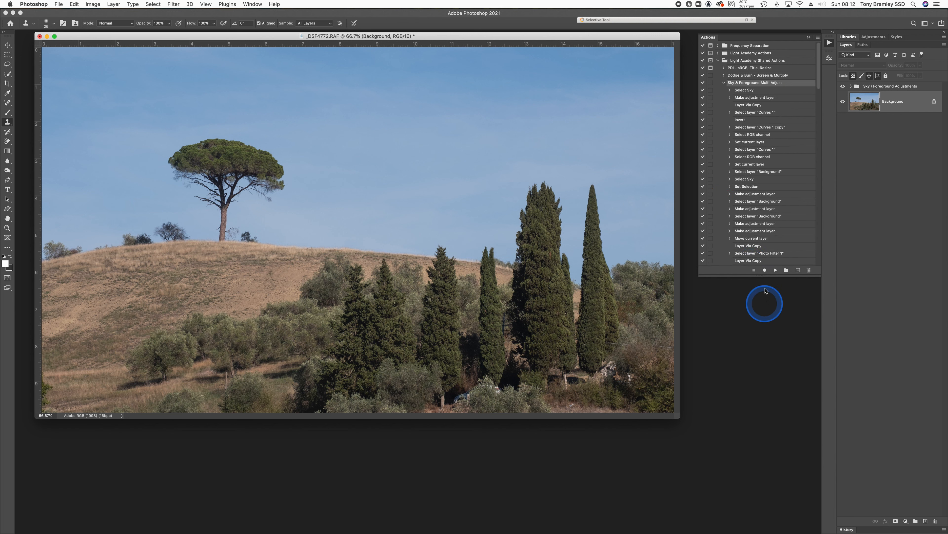
left_click_drag(765, 276, 738, 516)
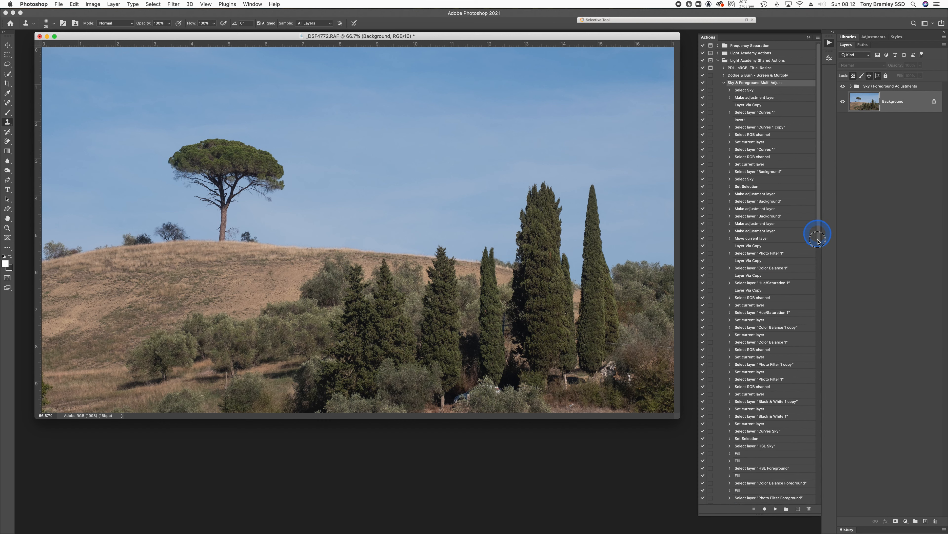
left_click_drag(817, 233, 819, 159)
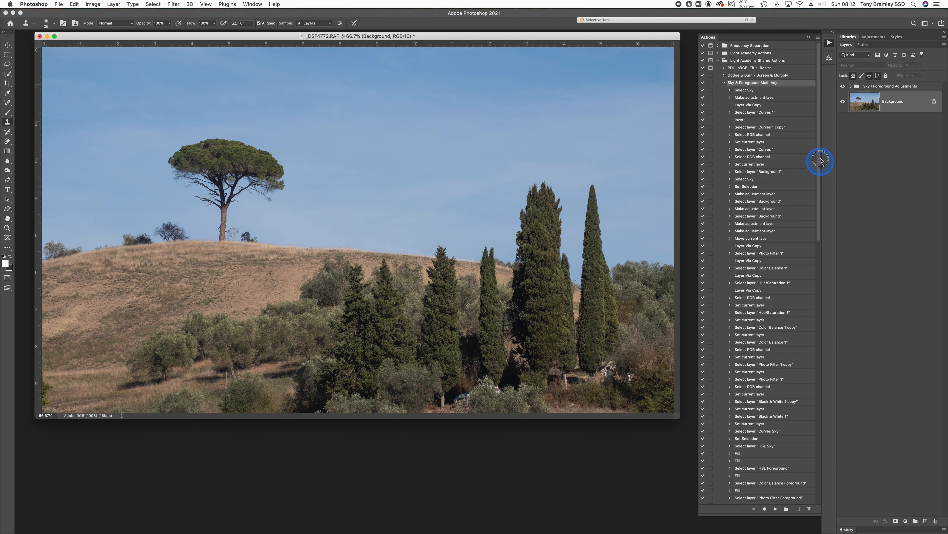
left_click_drag(779, 514, 767, 129)
left_click(724, 83)
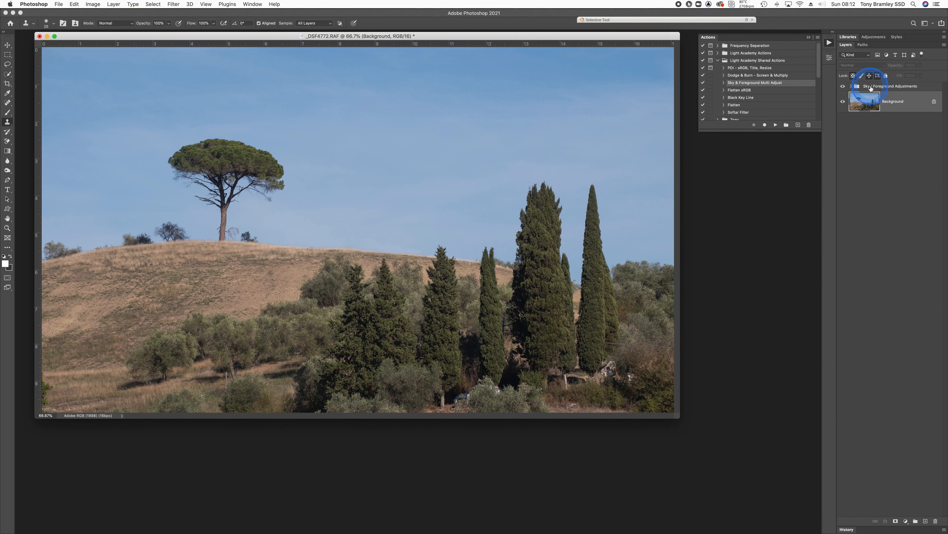
Expand the Sky / Foreground Adjustments group and its B&W subgroup, and widen the layer list to show full layer names
left_click(851, 87)
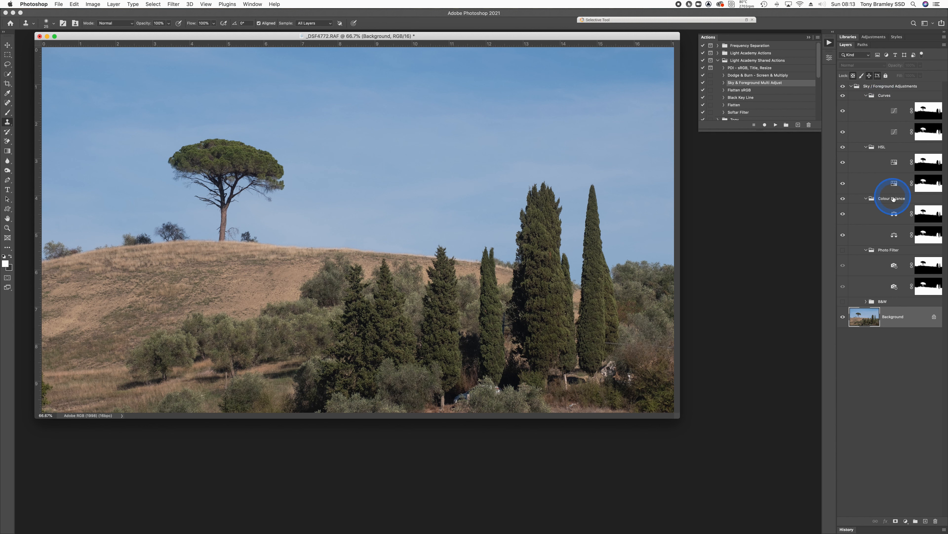
left_click(867, 302)
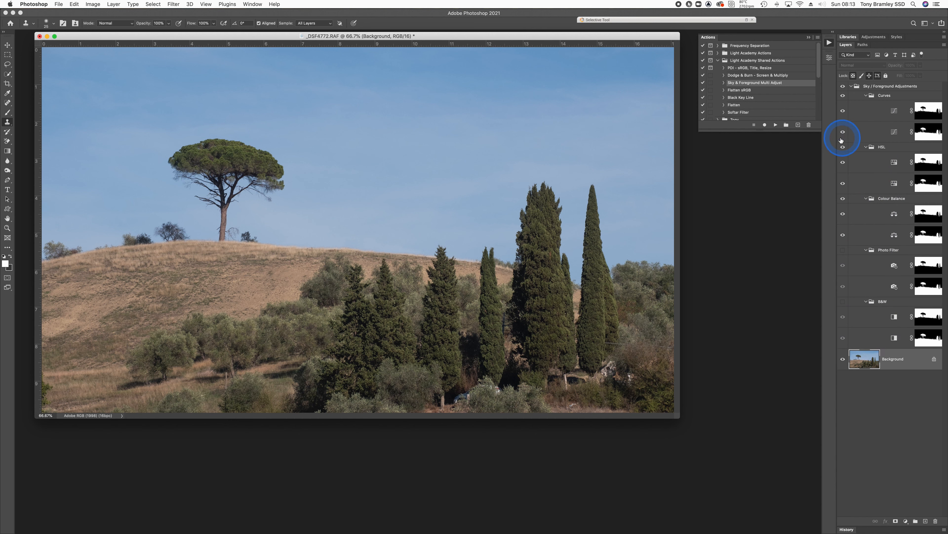
left_click_drag(827, 139, 742, 138)
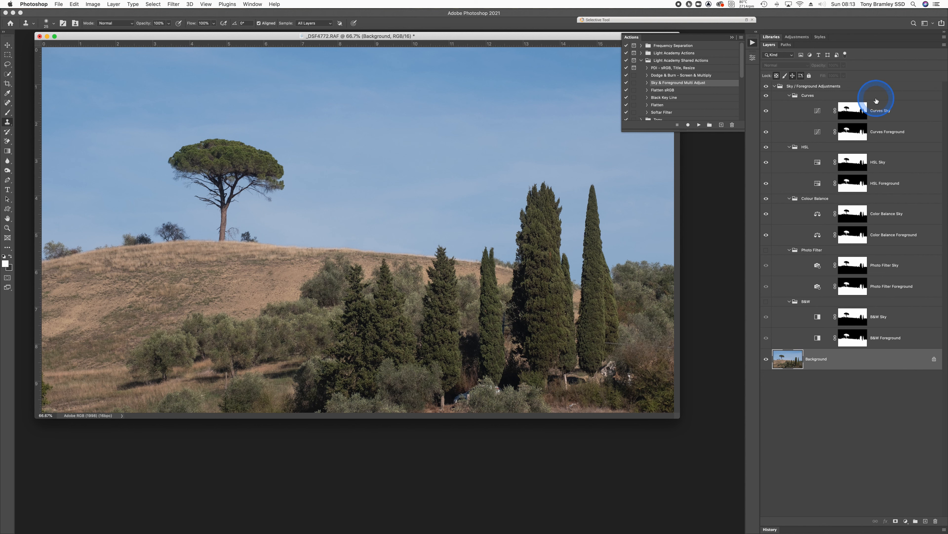
Darken the sky by pulling down the upper part of the RGB curve on the Curves Sky adjustment layer
left_click(853, 109)
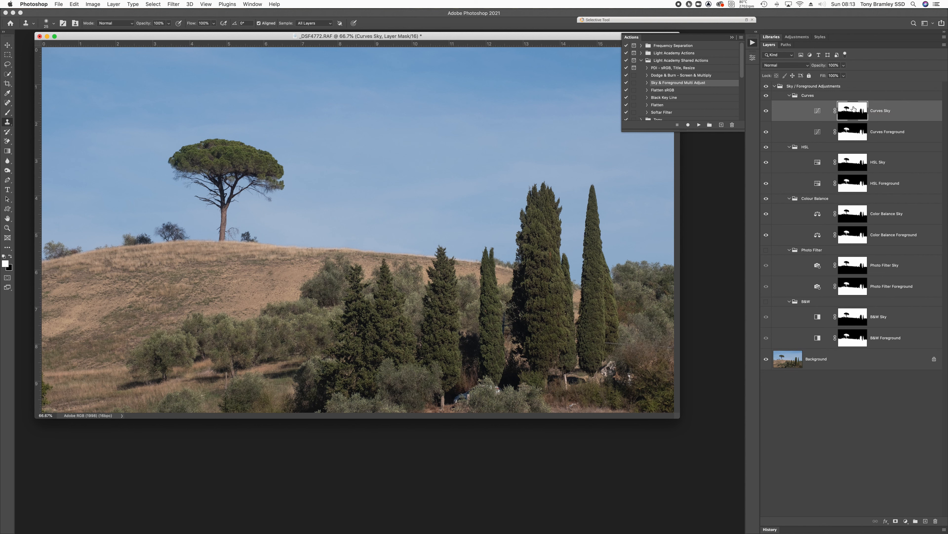
left_click_drag(854, 109, 855, 136)
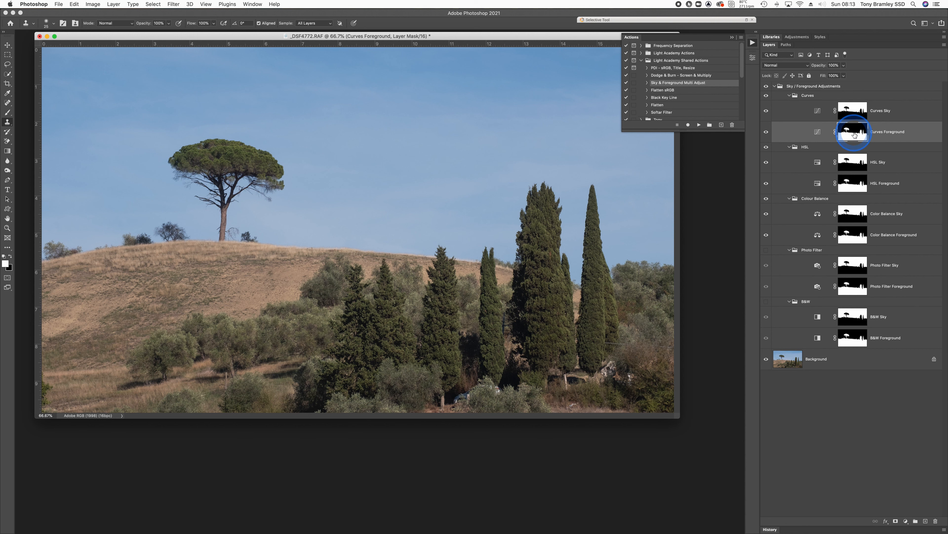
left_click(855, 111)
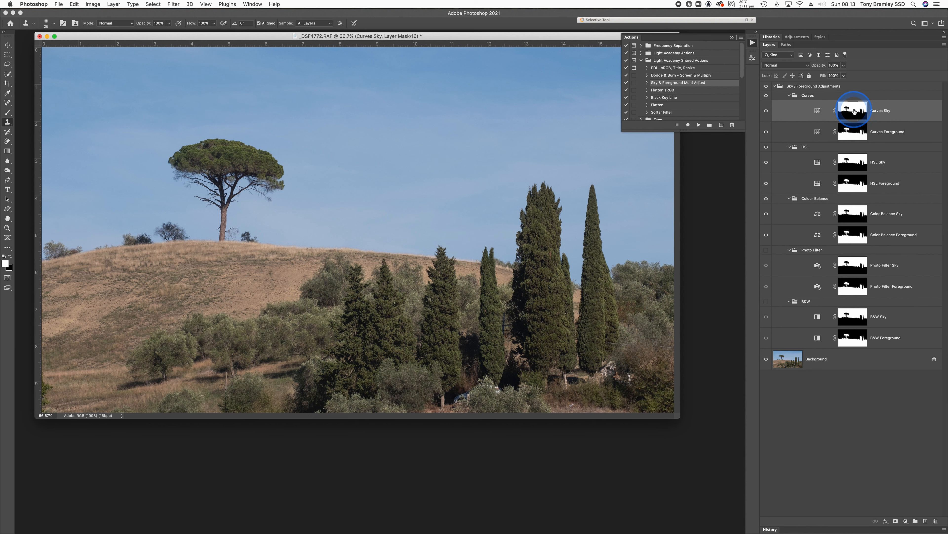
double_click(818, 111)
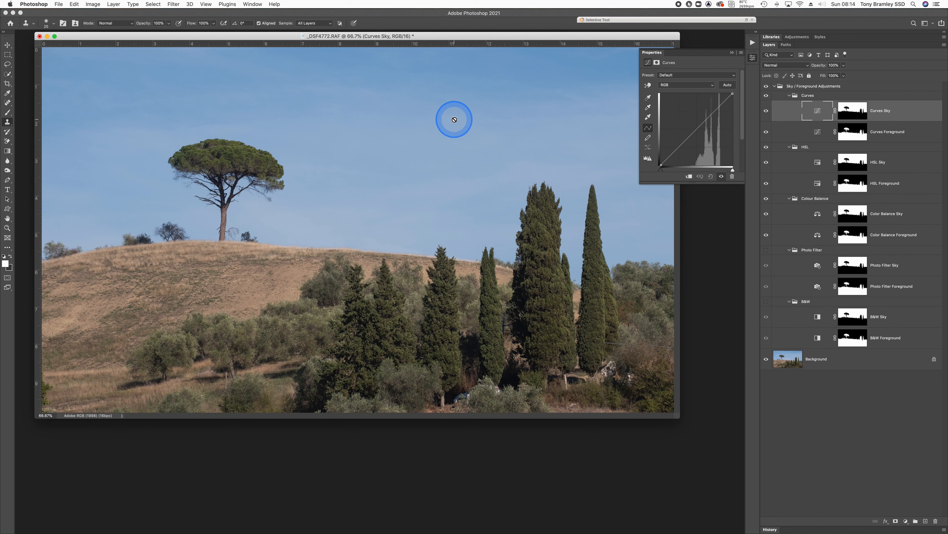
left_click(713, 114)
left_click_drag(713, 113, 716, 119)
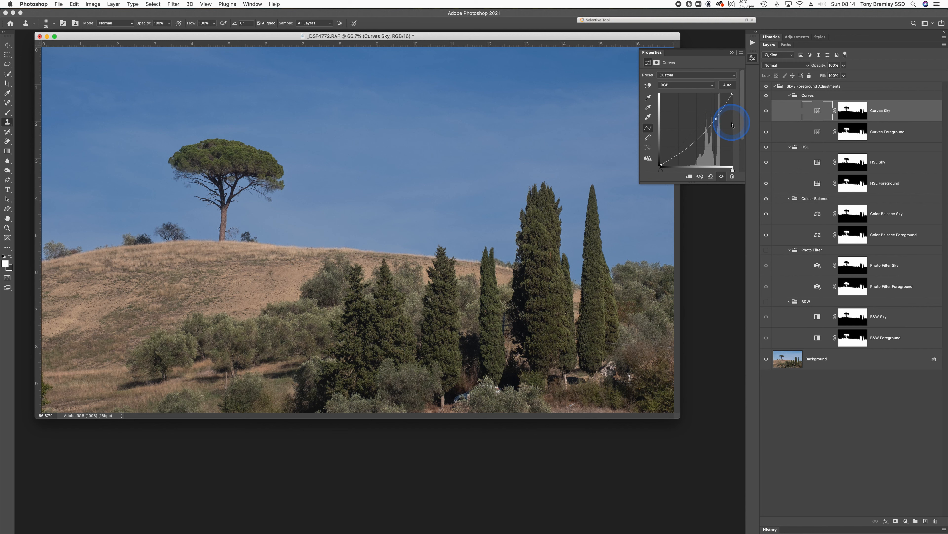
Lift the shadows on the Curves Foreground layer's RGB curve, anchor its midtones, and compare with the layer hidden
left_click(859, 128)
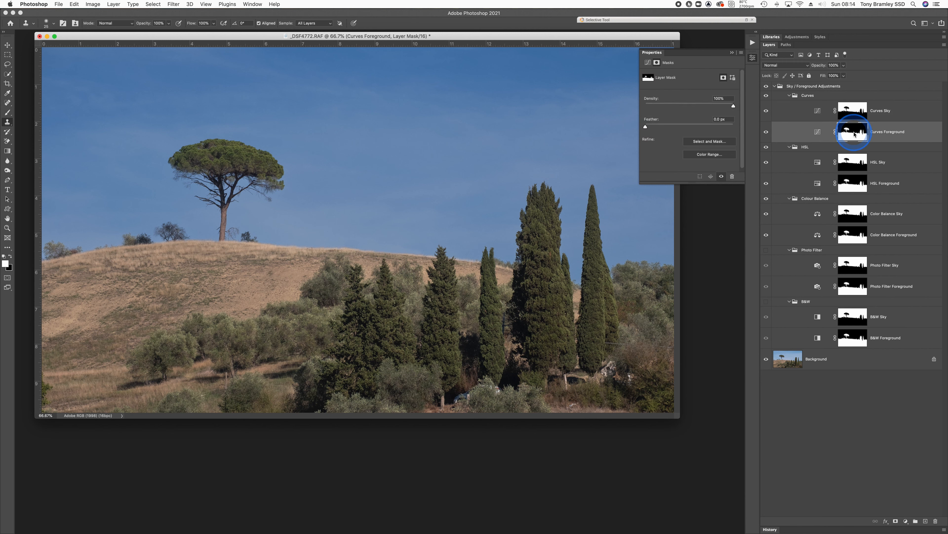
left_click(817, 133)
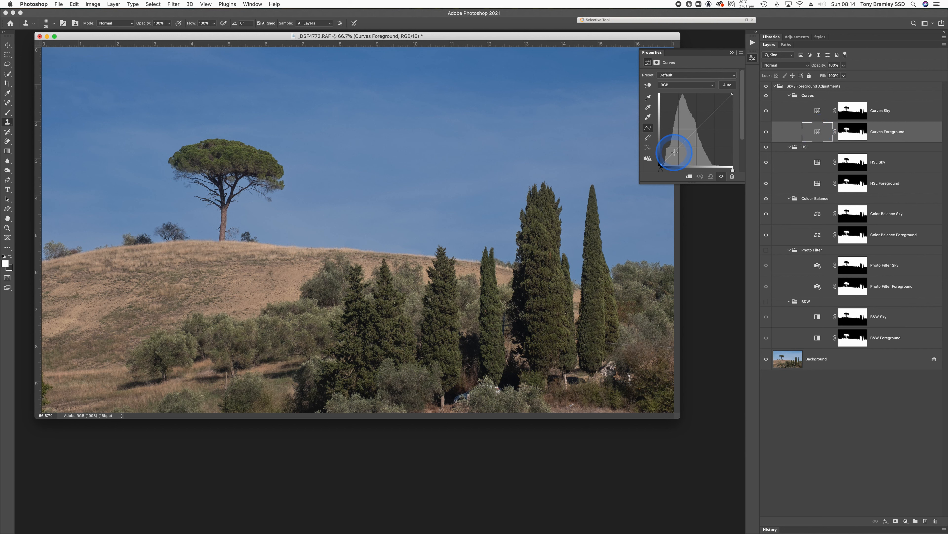
left_click_drag(671, 149, 672, 151)
left_click(691, 131)
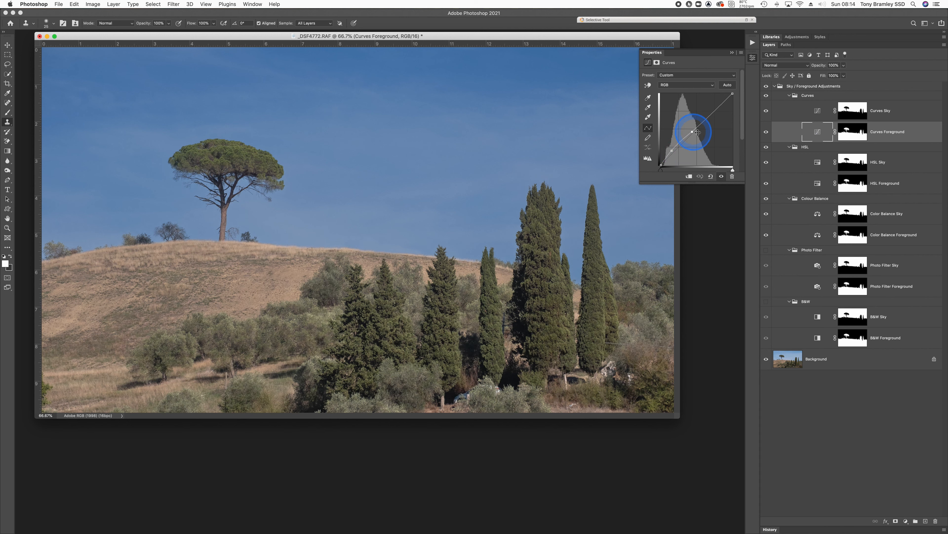
left_click(767, 133)
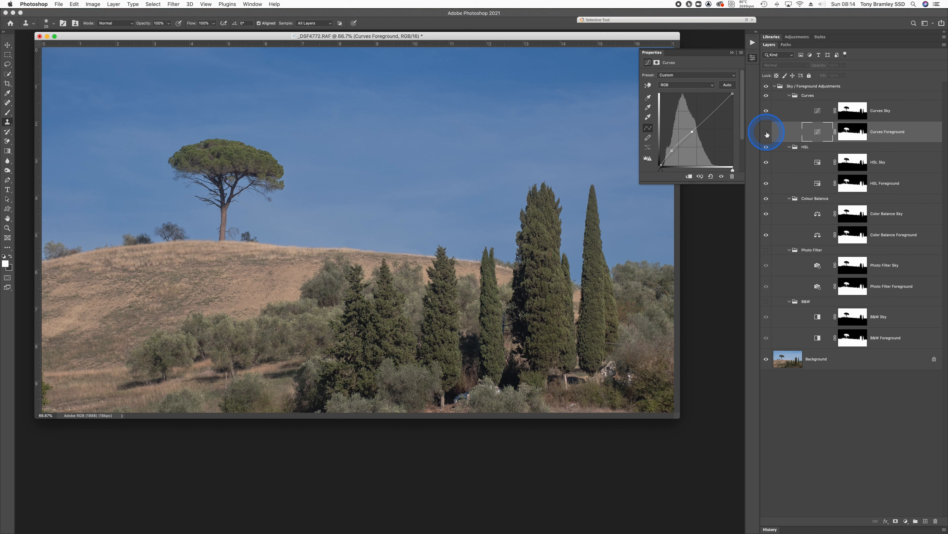
left_click(767, 133)
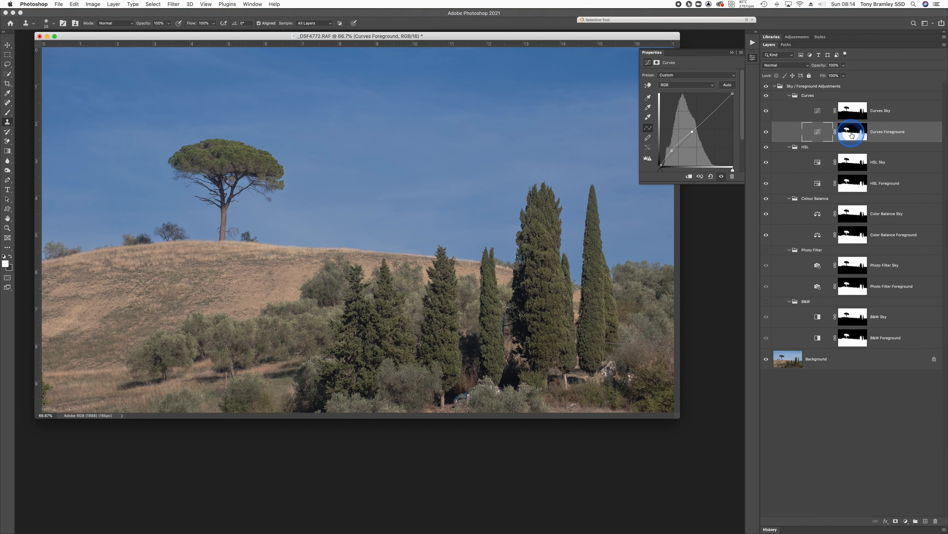
Paint black on the Curves Sky layer mask with a 700 px brush across the middle of the sky down to the hill
left_click(861, 132)
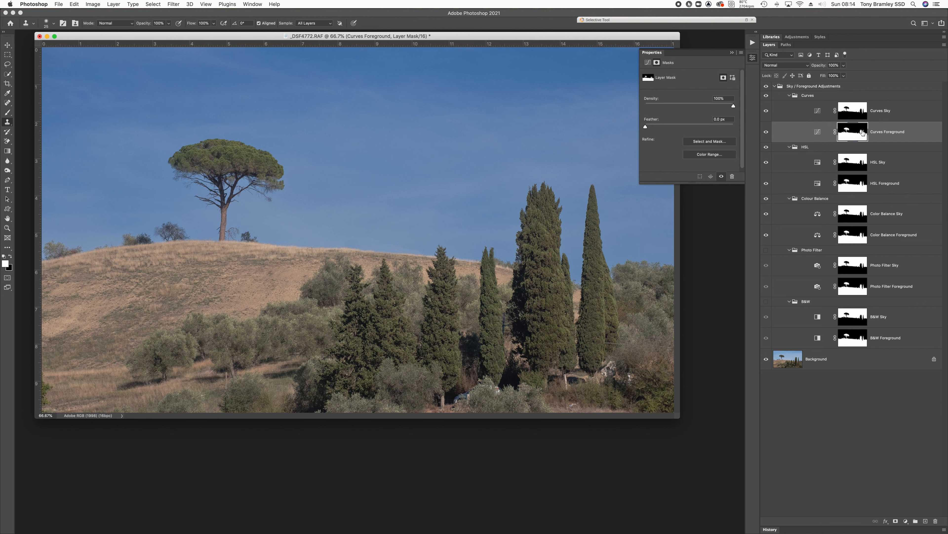
key("b")
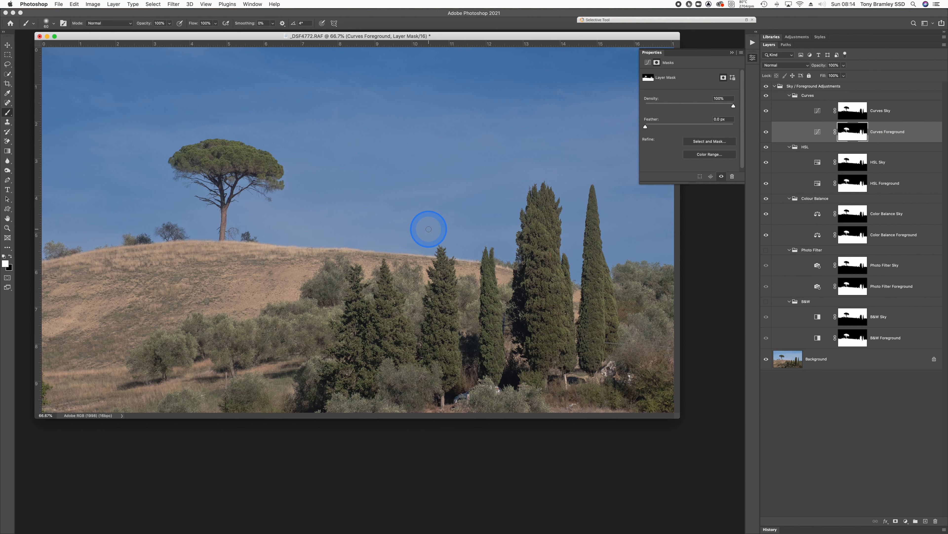
left_click(850, 112)
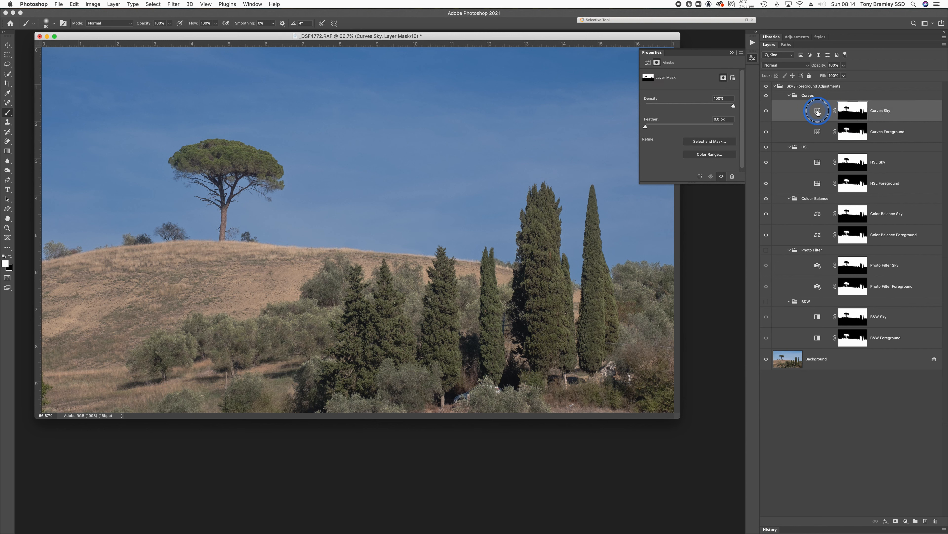
left_click(818, 112)
left_click(853, 110)
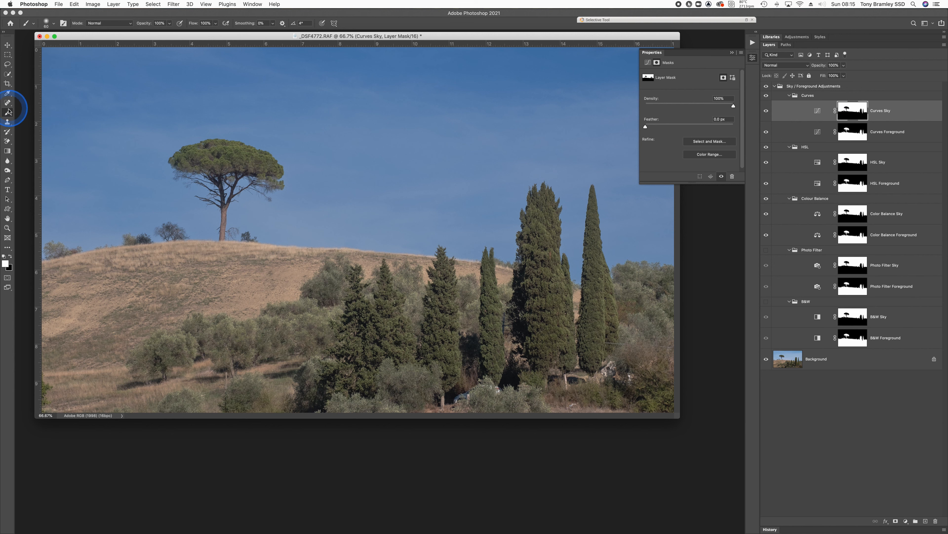
key("bracketright")
key("bracketright")
key("bracketright")
key("bracketright")
key("bracketright")
key("bracketright")
key("bracketright")
key("bracketright")
key("bracketright")
key("bracketright")
key("bracketright")
key("bracketright")
key("bracketright")
key("bracketright")
left_click(10, 257)
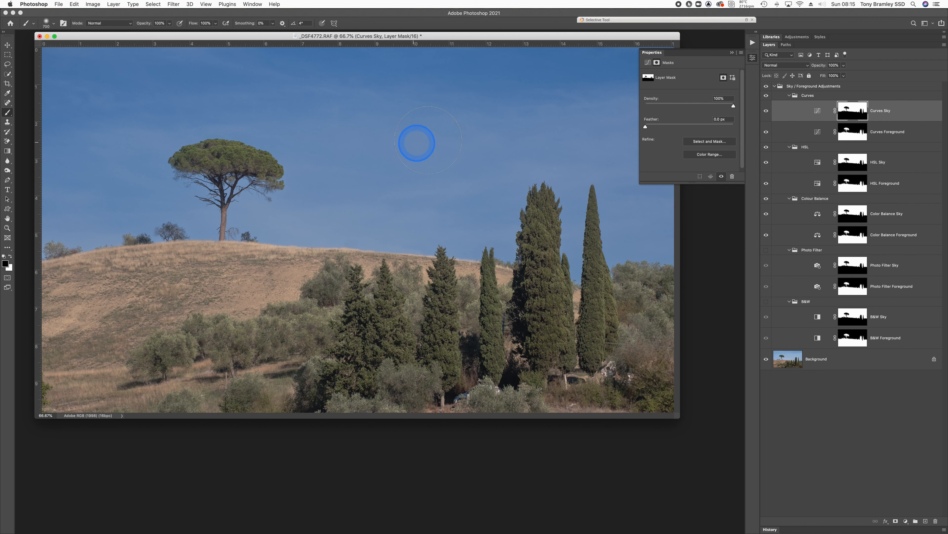
left_click_drag(502, 114, 306, 118)
mouse_move(495, 140)
left_mouse_down()
mouse_move(394, 204)
mouse_move(436, 248)
left_mouse_up()
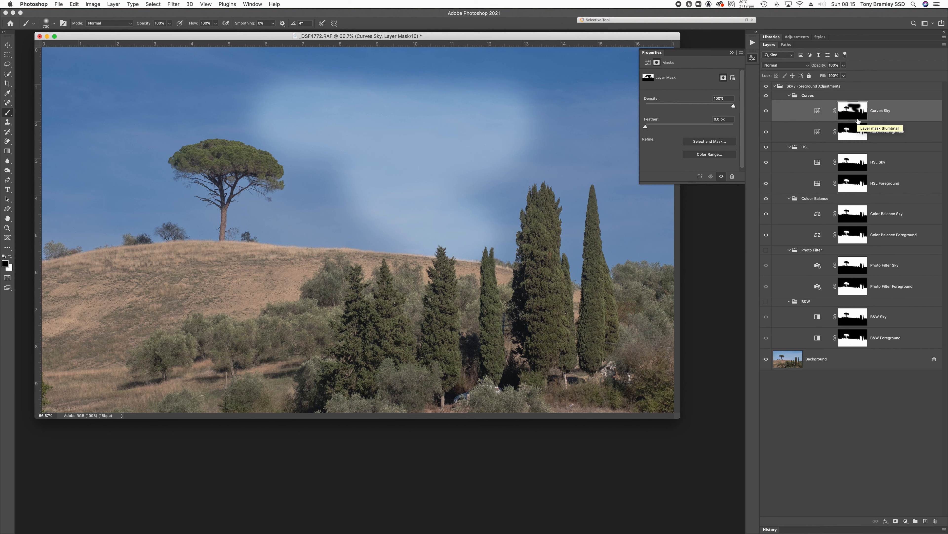
Hide the Curves Sky and Curves Foreground adjustment layers
left_click(766, 111)
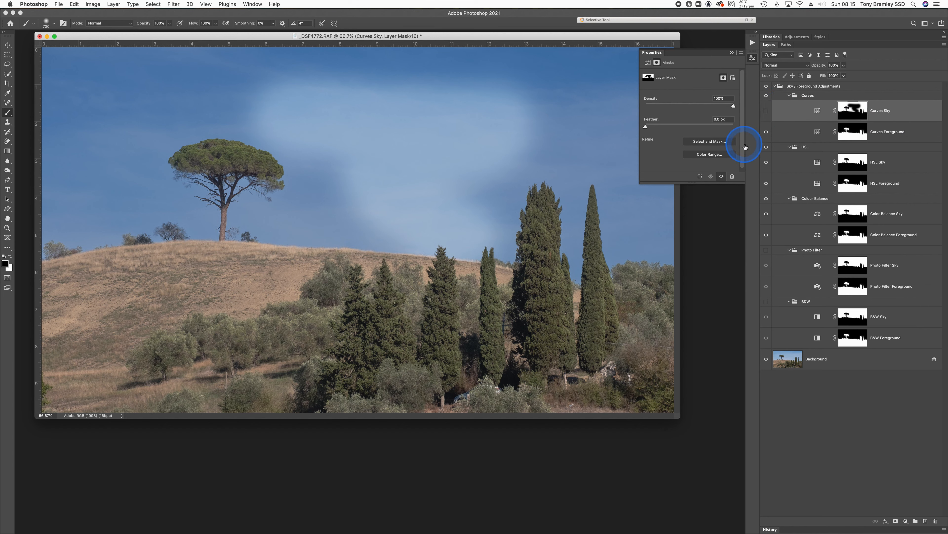
left_click(767, 131)
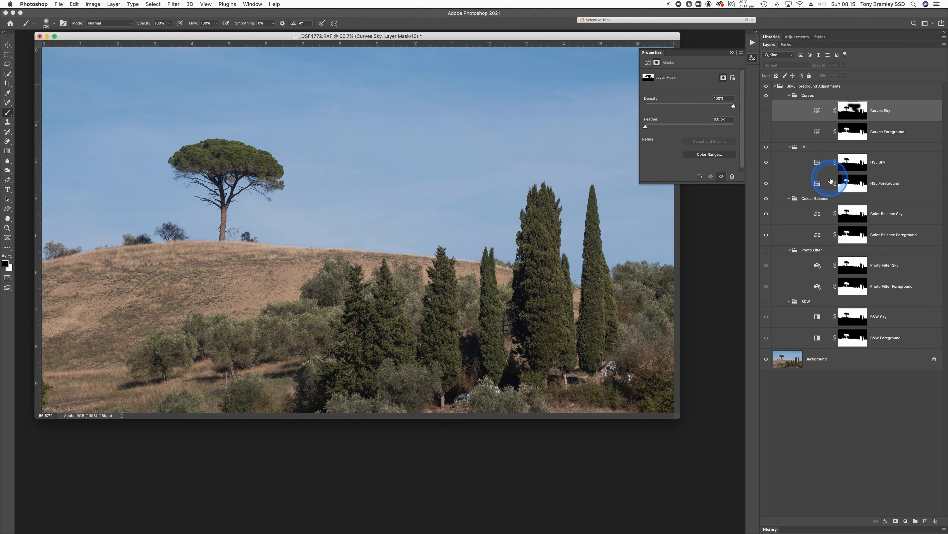
Shift the Cyans hue toward violet-blue and raise their saturation on the HSL Sky layer, and hide that layer
left_click(818, 166)
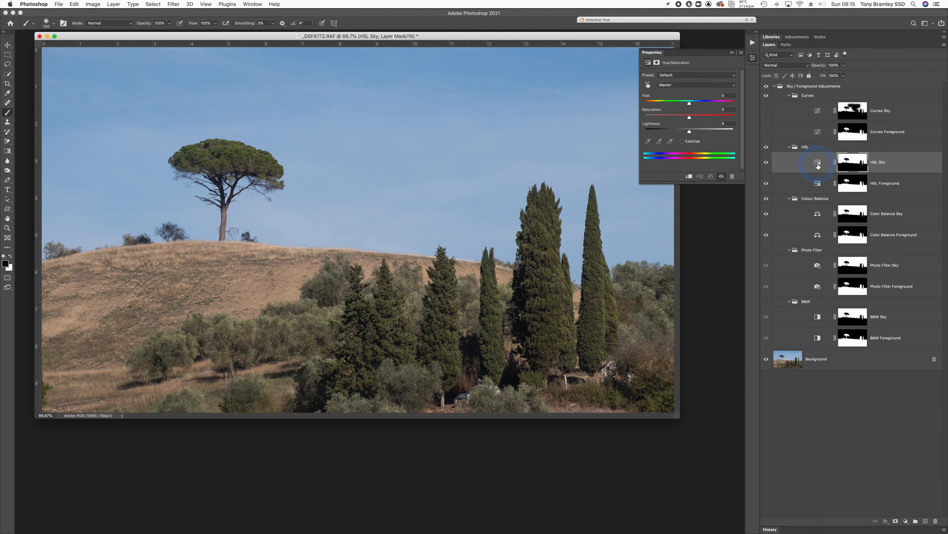
left_click(669, 84)
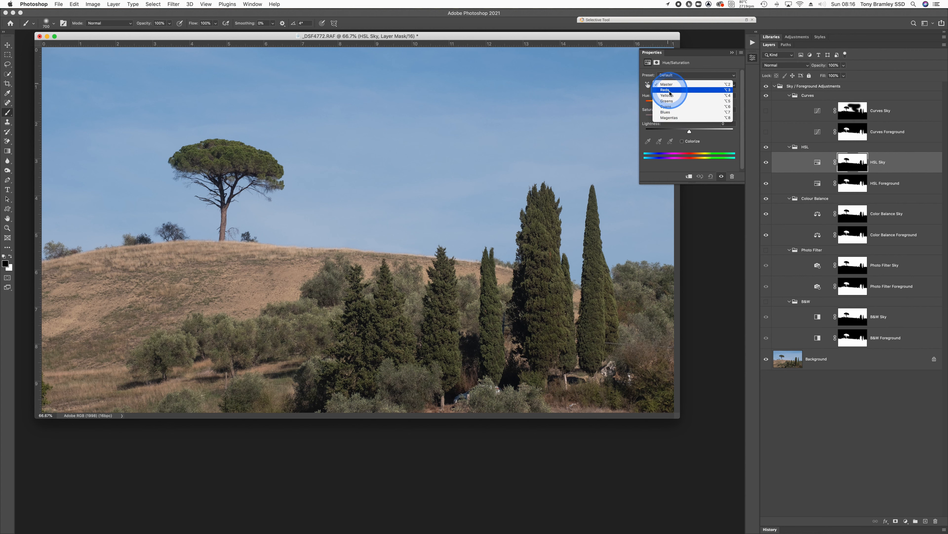
left_click(667, 106)
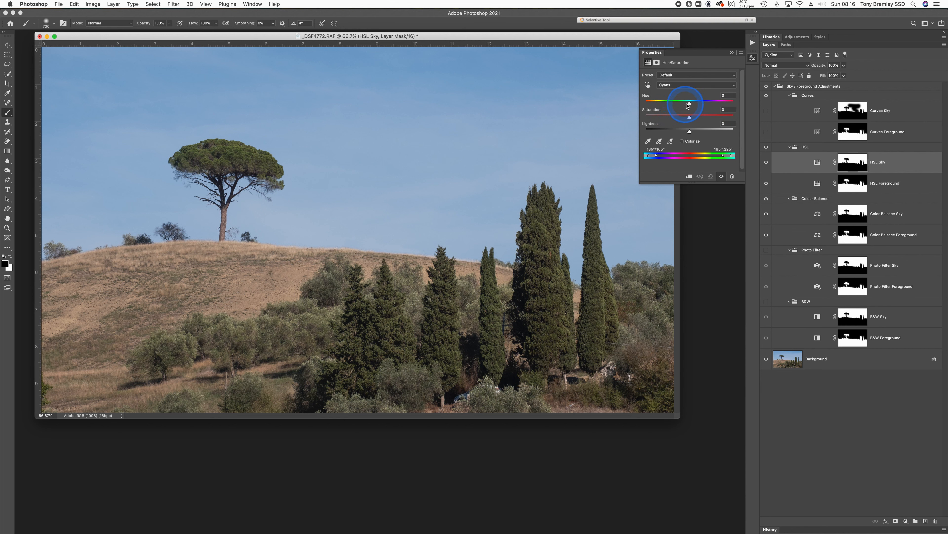
left_click_drag(690, 103, 720, 103)
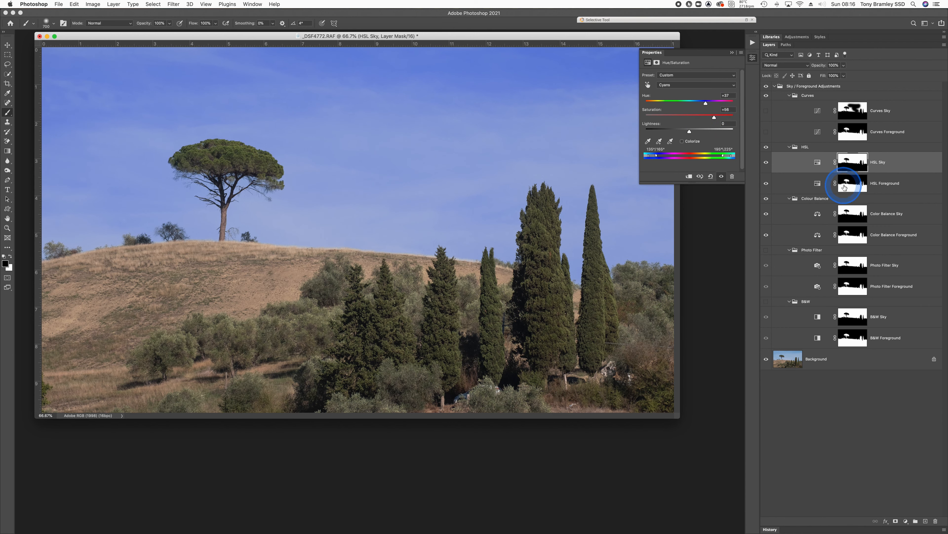
left_click(767, 164)
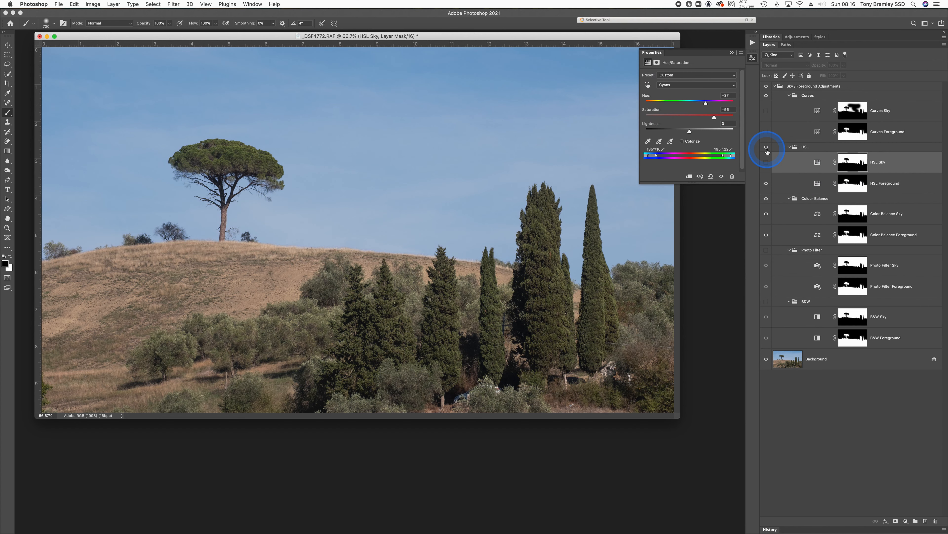
Set the midtones Yellow–Blue balance to +25 on the Color Balance Foreground layer, and hide the Colour Balance group
left_click(797, 200)
left_click(812, 213)
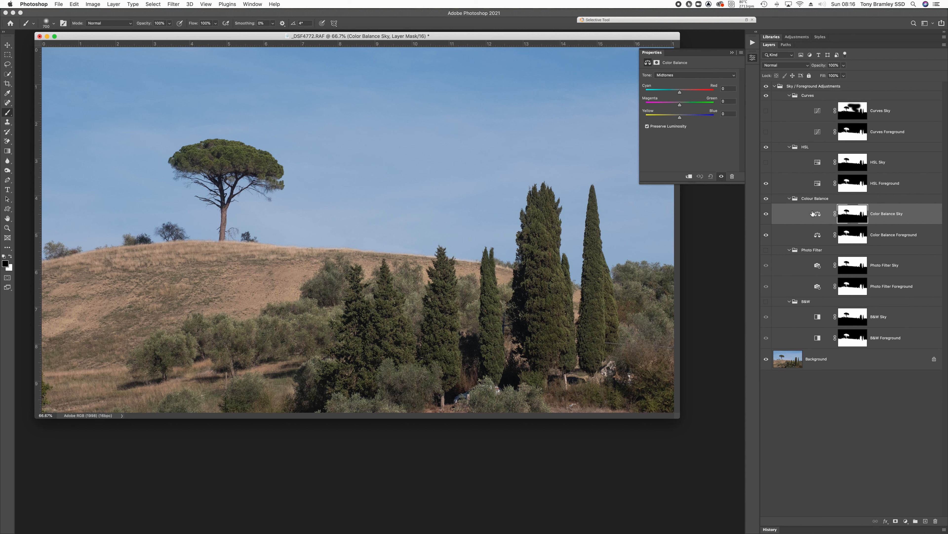
left_click(860, 239)
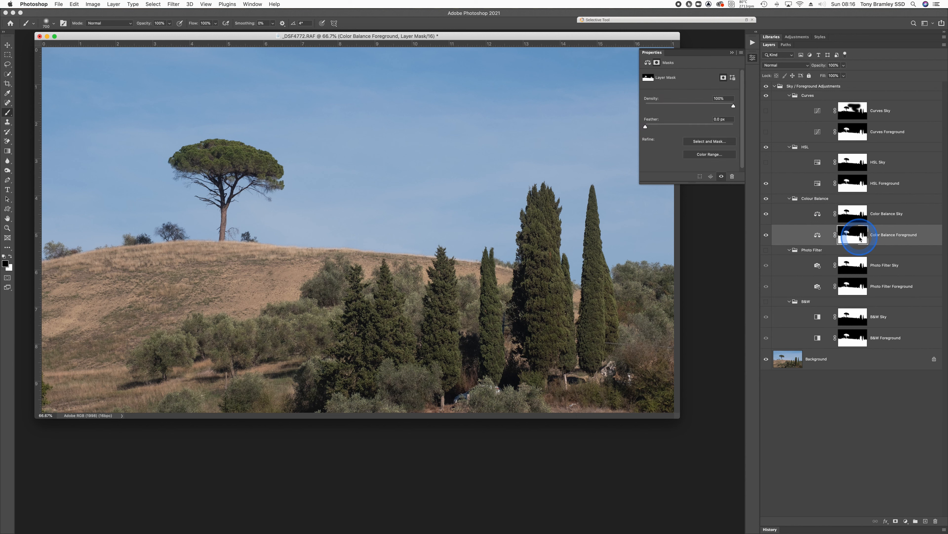
left_click(817, 235)
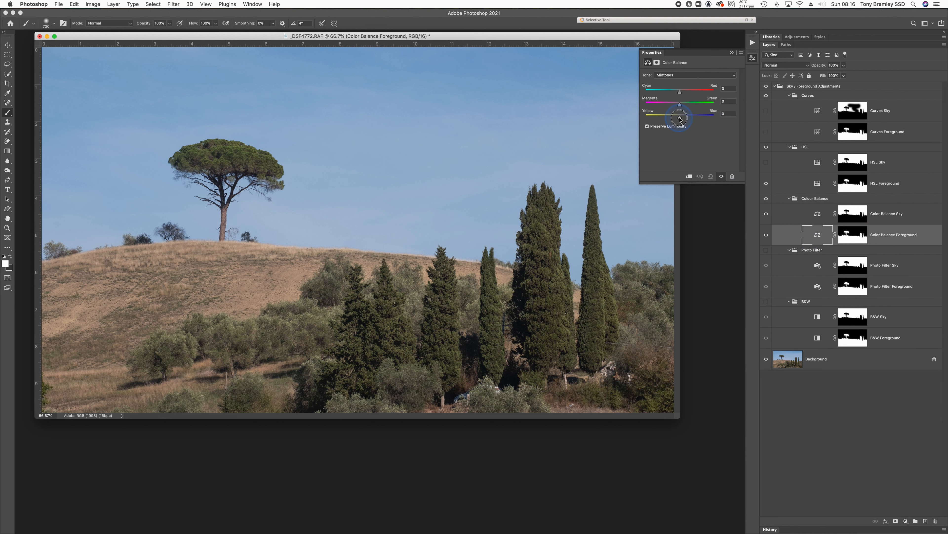
left_click_drag(680, 119, 688, 118)
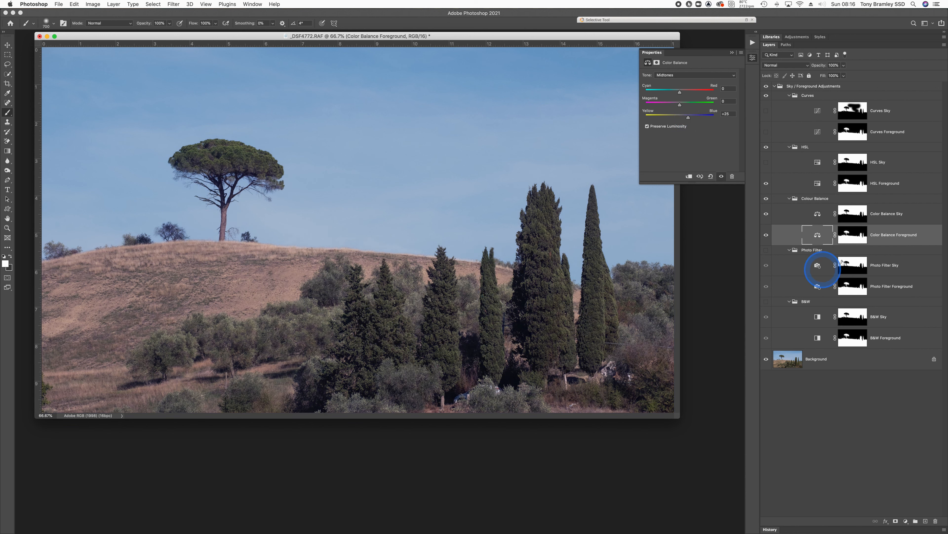
left_click(846, 244)
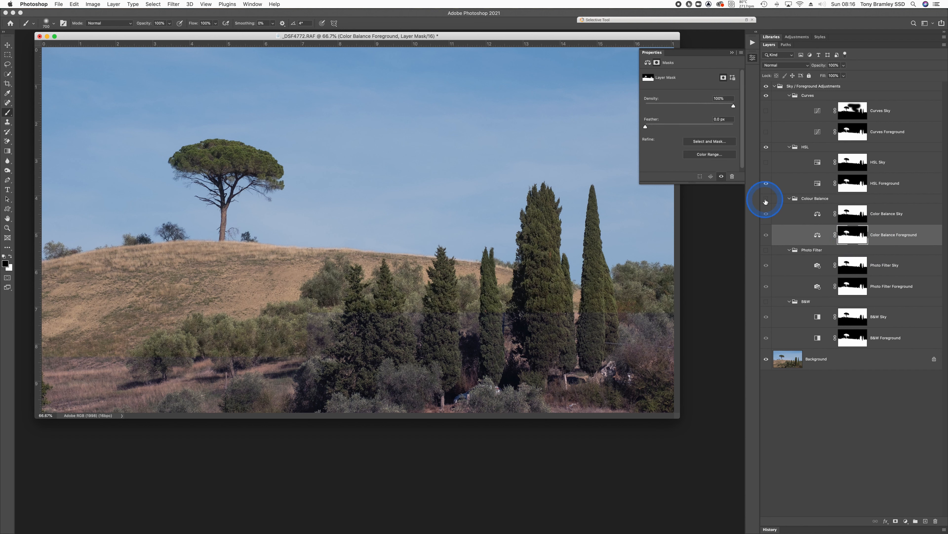
Show the Photo Filter group and change the Photo Filter Sky layer's filter to Cooling Filter (80)
left_click(765, 250)
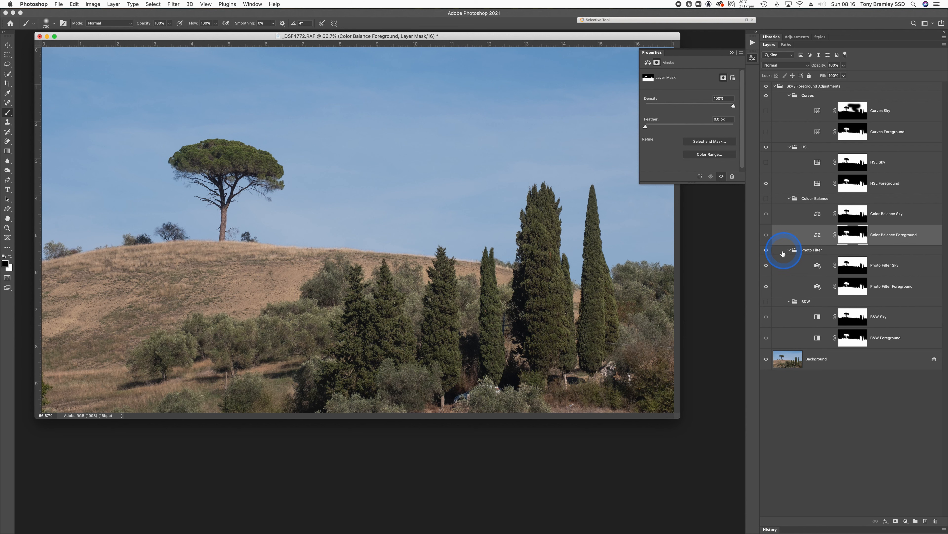
left_click(857, 266)
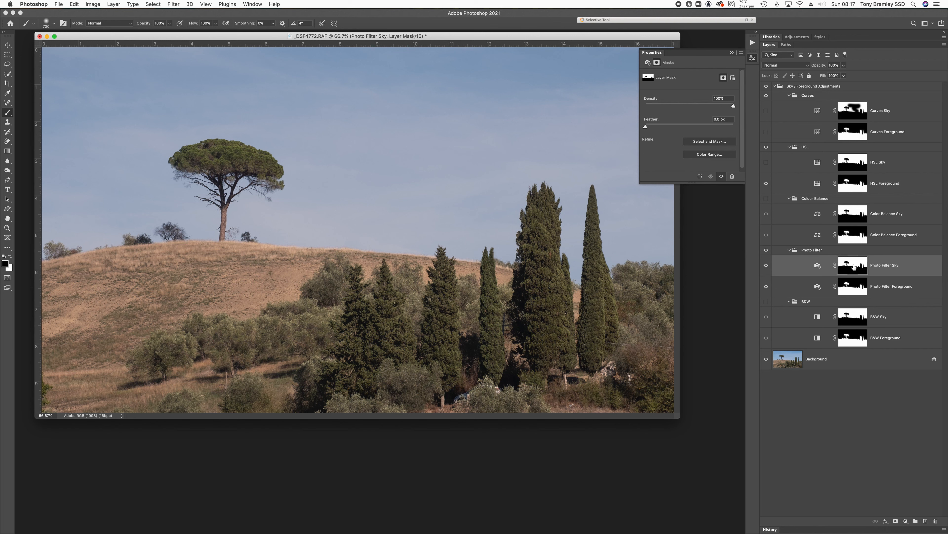
left_click(817, 266)
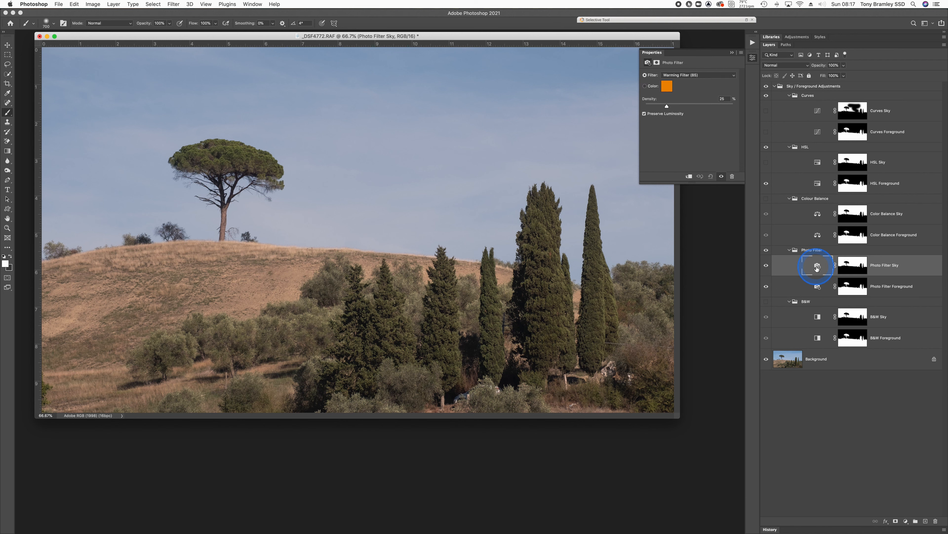
left_click(680, 76)
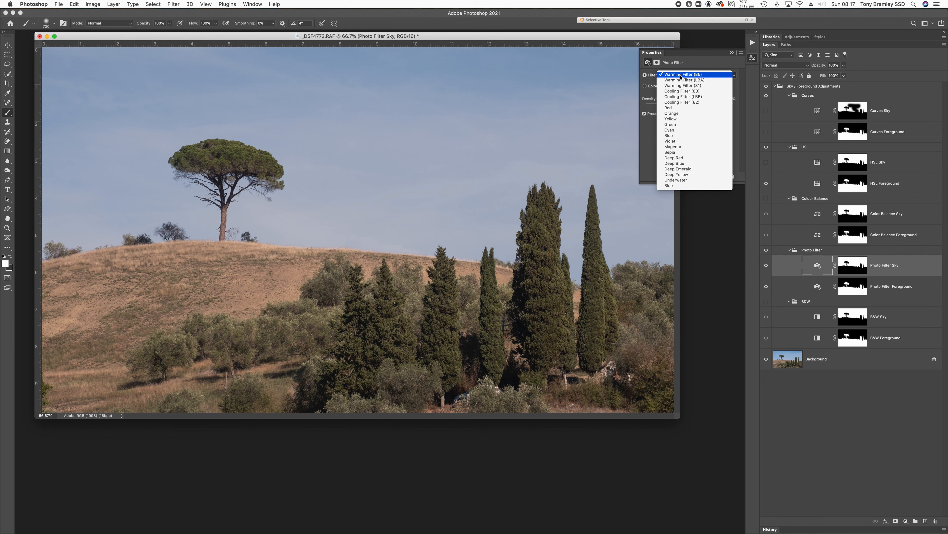
left_click(678, 93)
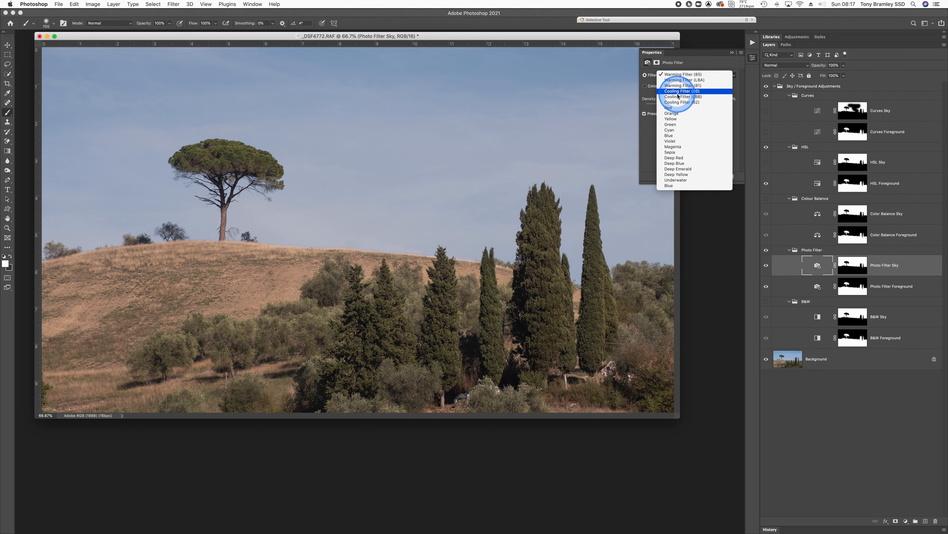
left_click(678, 95)
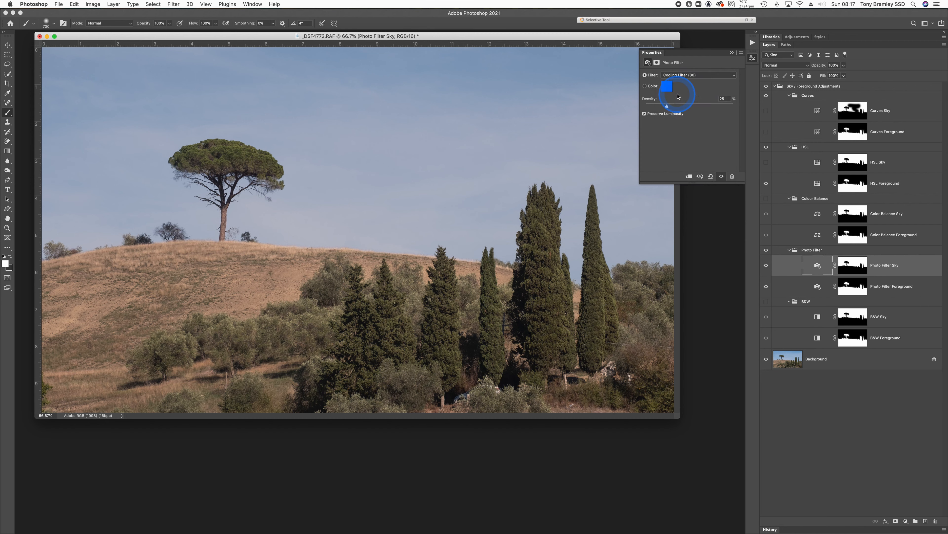
Set the Photo Filter Sky layer's density to 30%, and hide the Photo Filter group
left_click(667, 108)
left_click(666, 106)
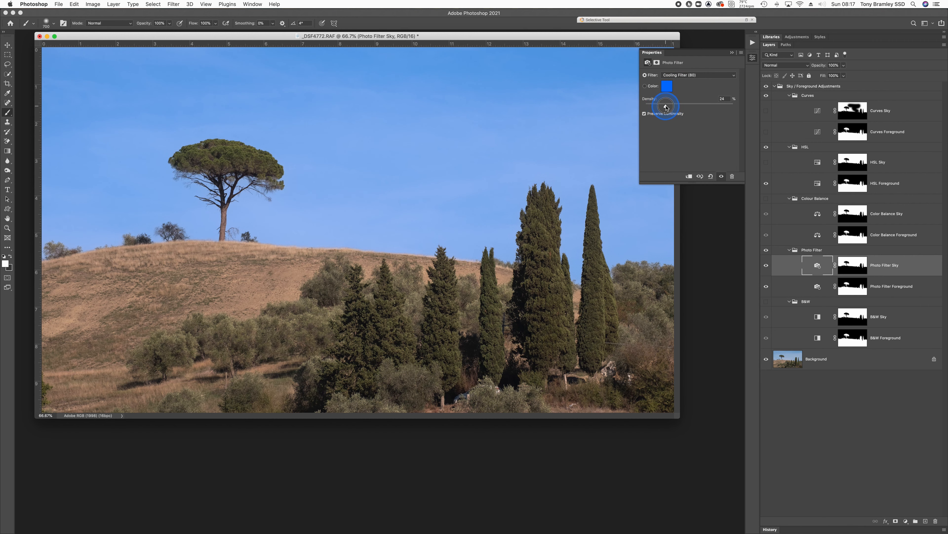
mouse_move(667, 107)
left_mouse_down()
mouse_move(698, 107)
mouse_move(673, 107)
left_mouse_up()
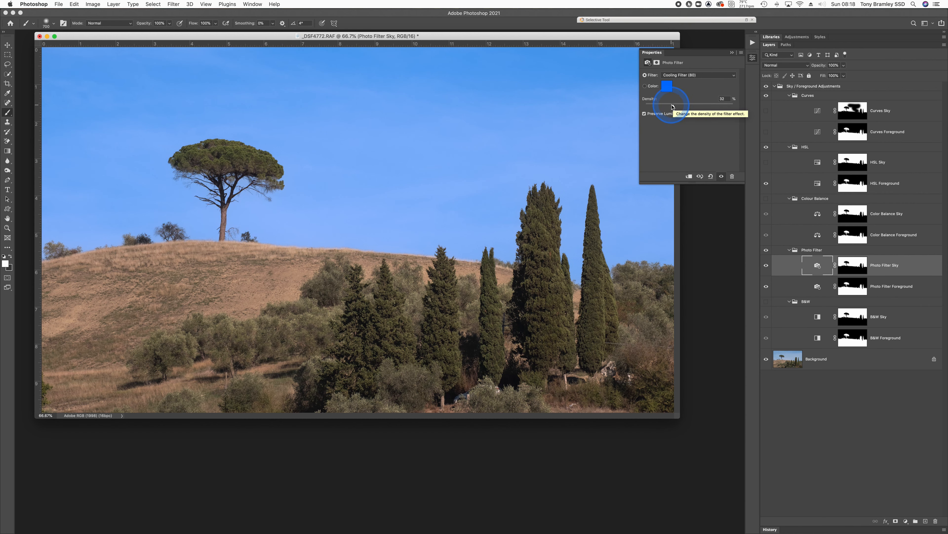
mouse_move(674, 106)
left_mouse_down()
mouse_move(663, 107)
mouse_move(671, 107)
left_mouse_up()
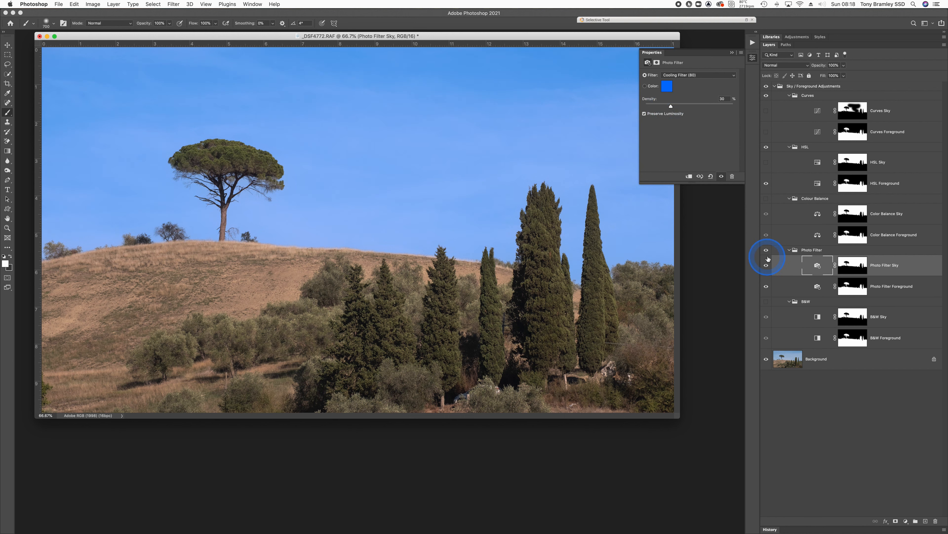
left_click(766, 249)
Show the B&W group and darken the sky by setting Cyans to -53 on the B&W Sky layer, keeping the Default preset
left_click(767, 303)
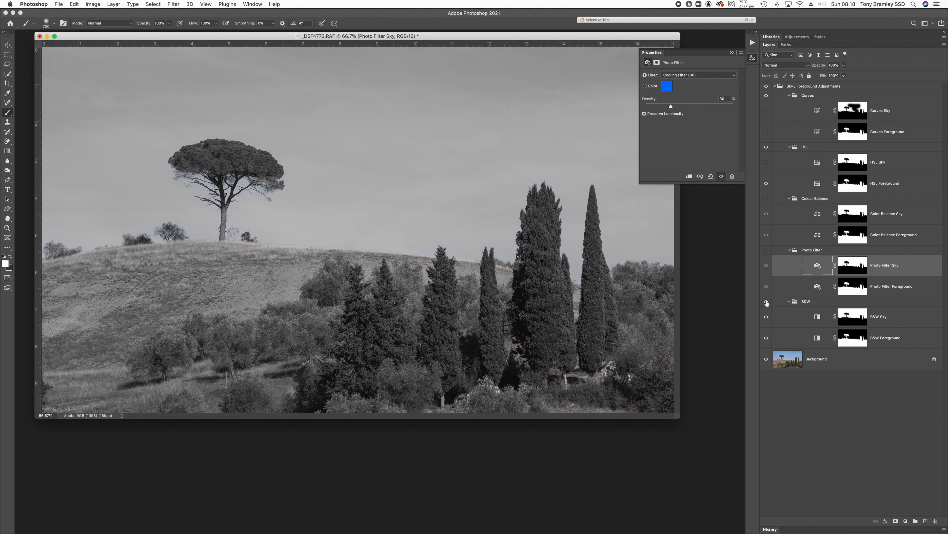
left_click(817, 317)
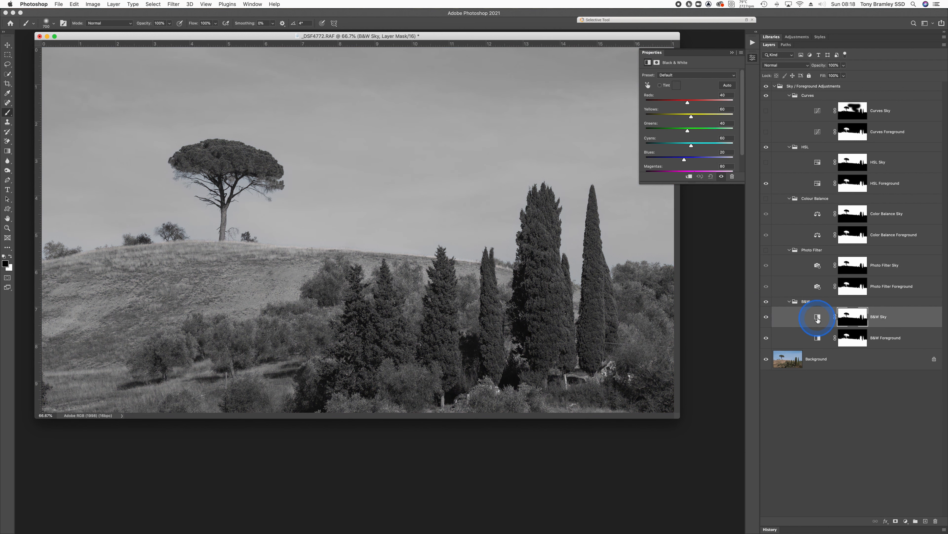
left_click(735, 197)
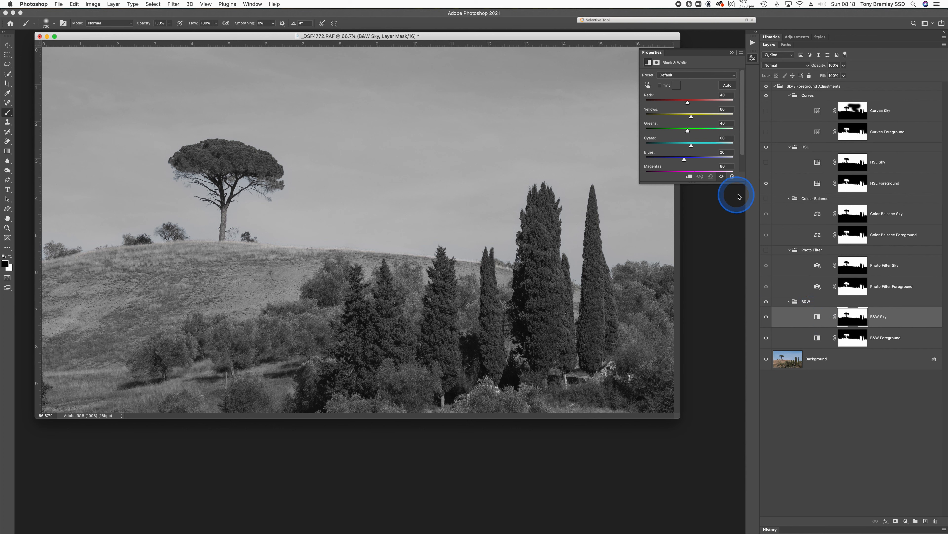
left_click(692, 75)
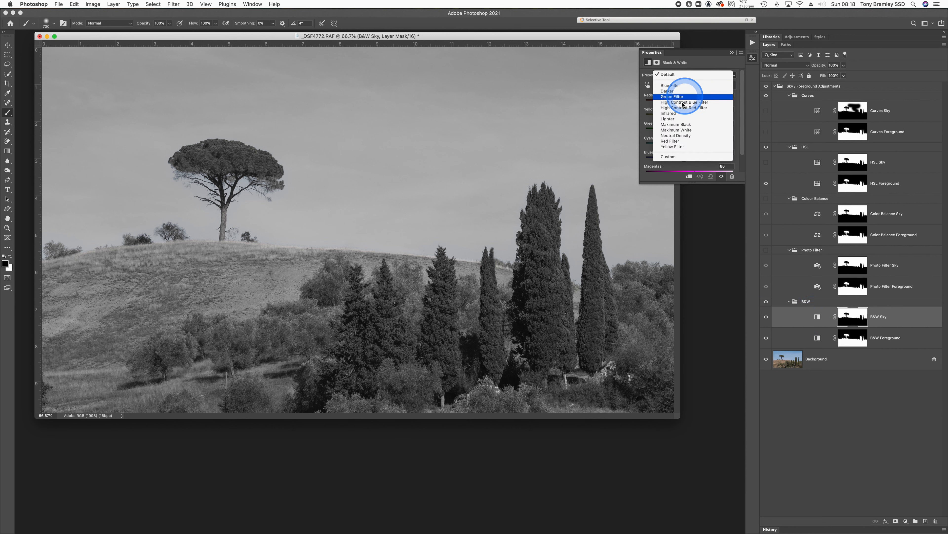
left_click(675, 68)
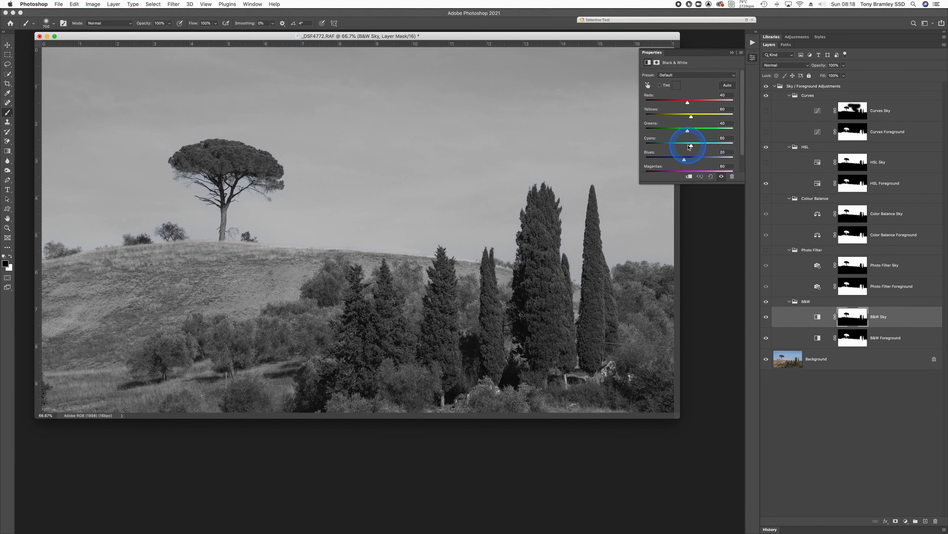
left_click_drag(691, 146, 669, 148)
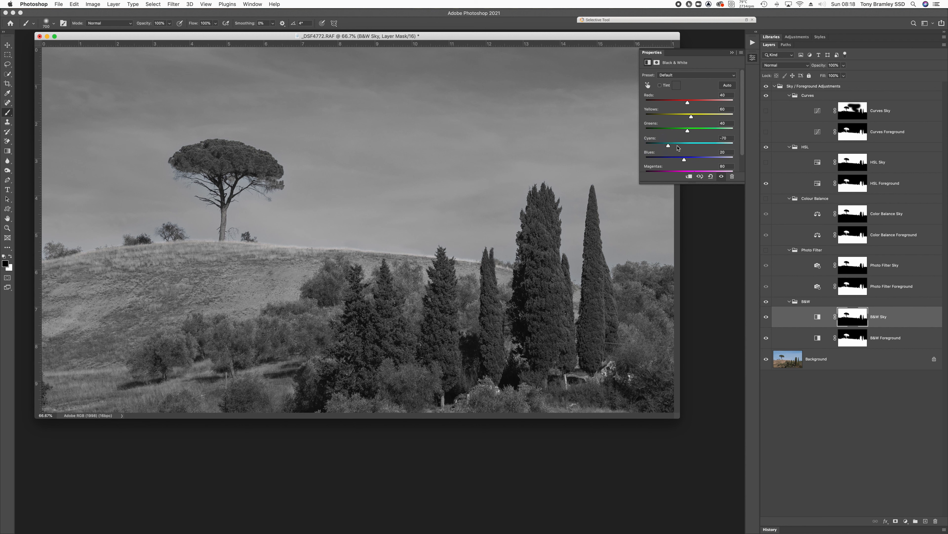
left_click_drag(669, 145, 654, 146)
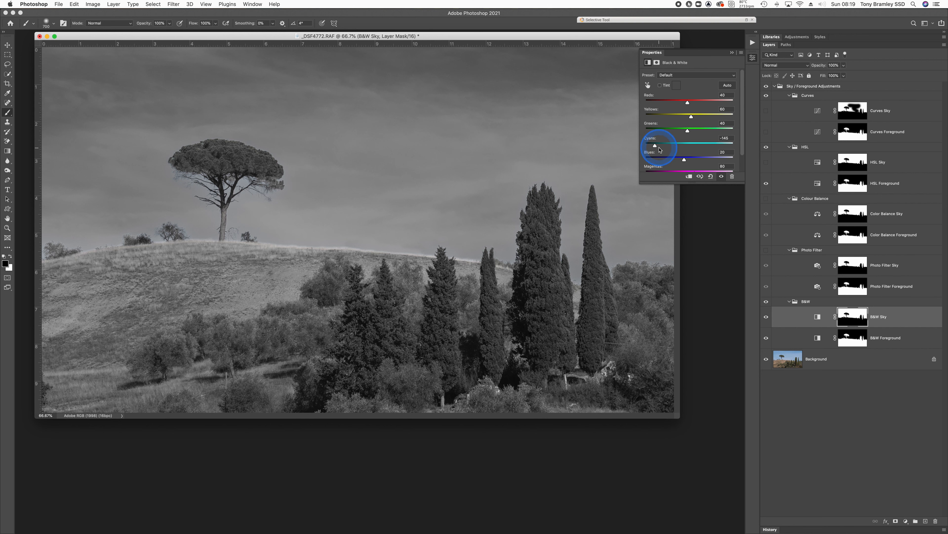
left_click_drag(659, 149, 672, 146)
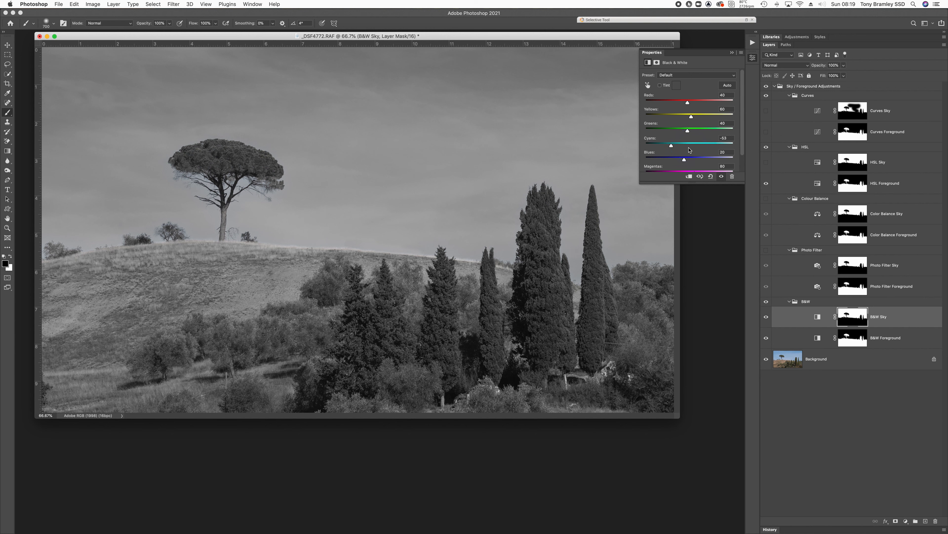
Compare the image with the B&W group hidden, and set Greens to 58 on the B&W Foreground layer
left_click(816, 337)
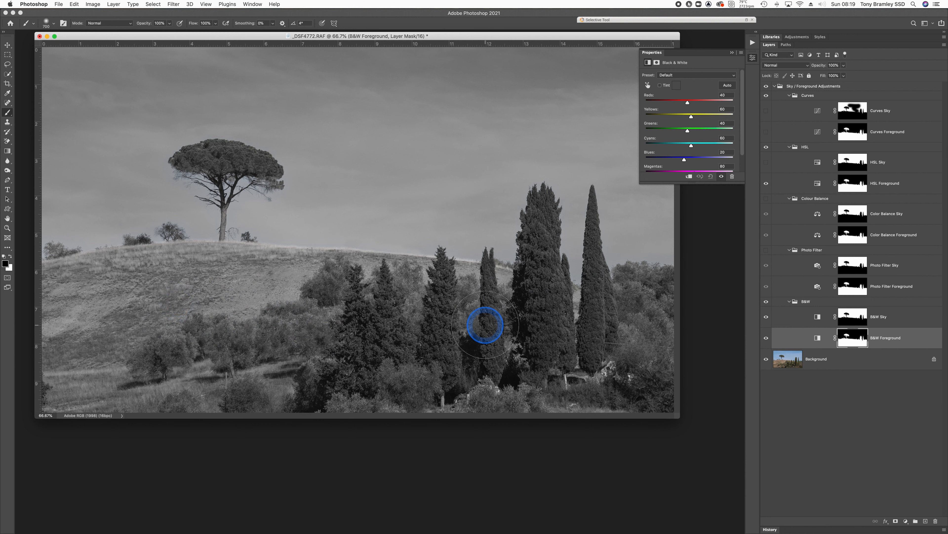
left_click(765, 303)
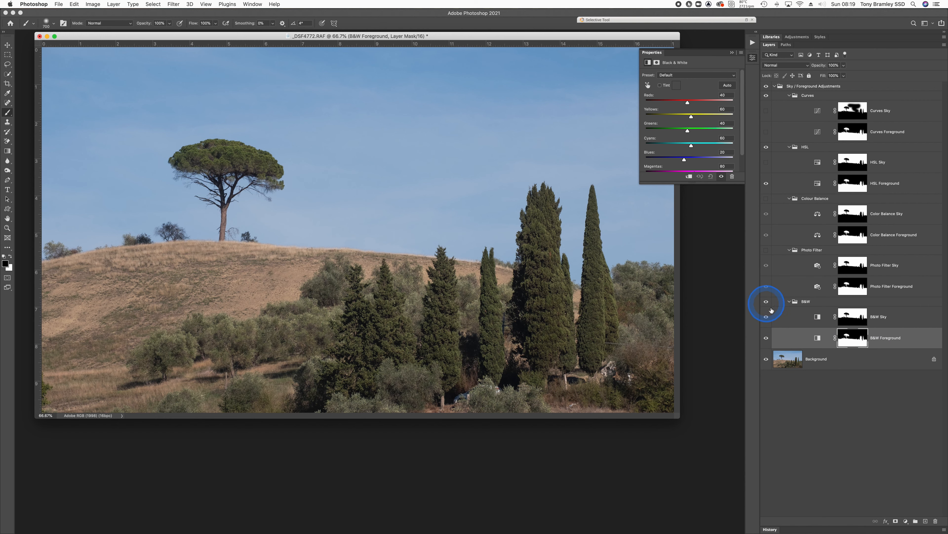
left_click(766, 302)
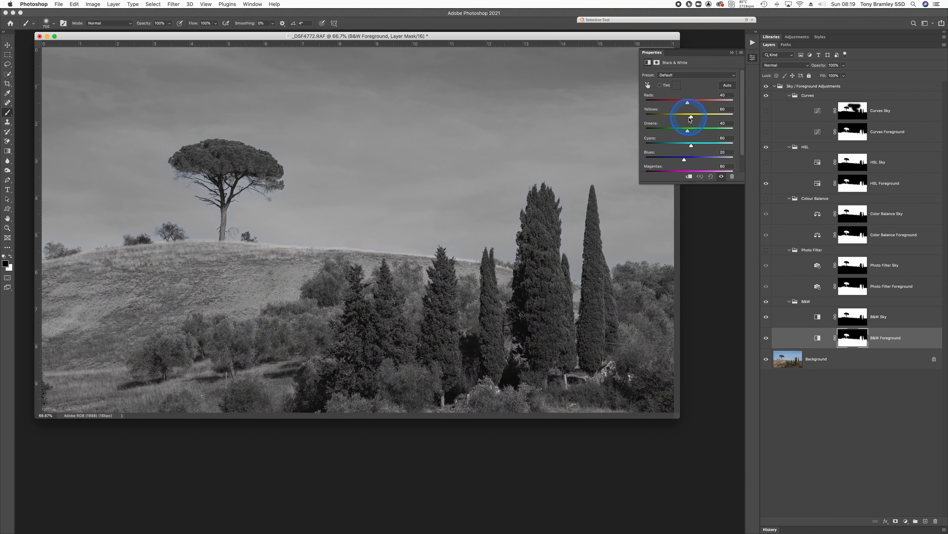
left_click_drag(688, 131, 731, 131)
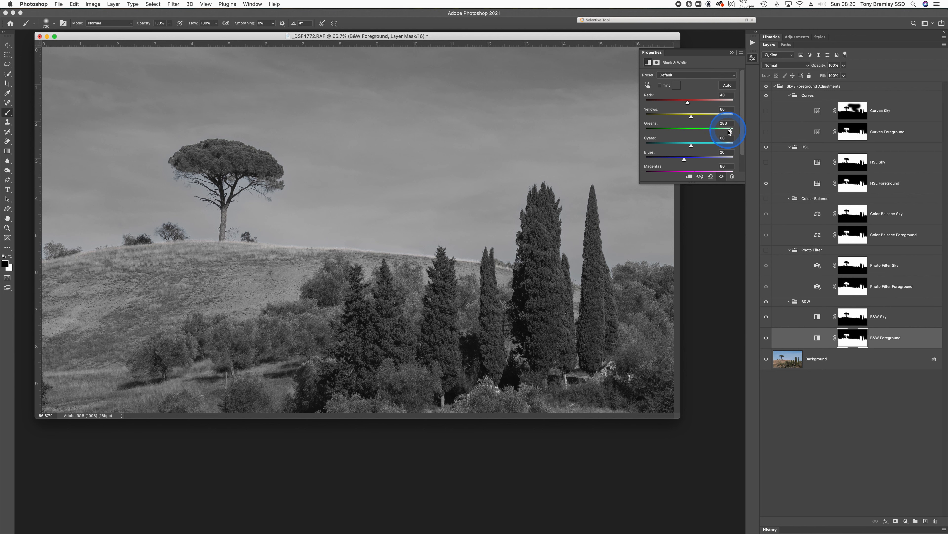
left_click_drag(732, 132, 651, 133)
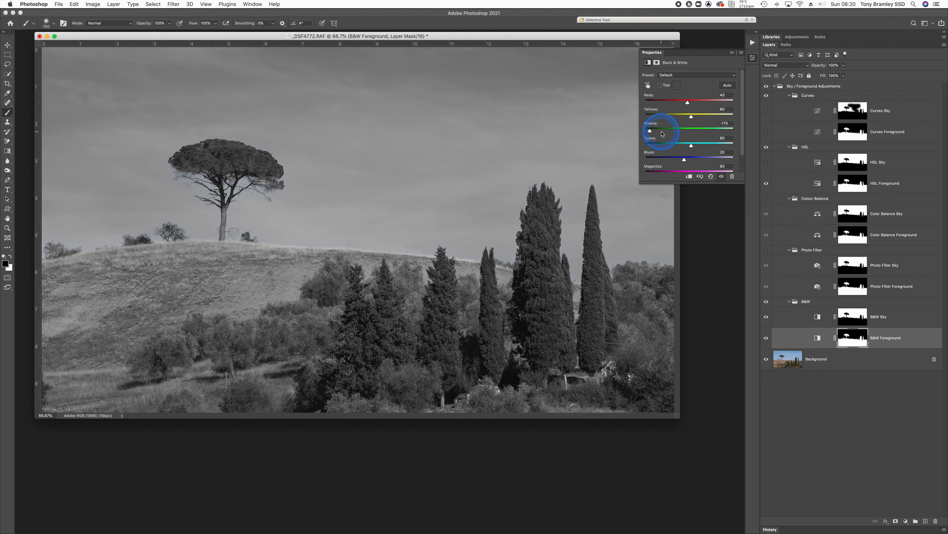
left_click_drag(652, 133, 692, 130)
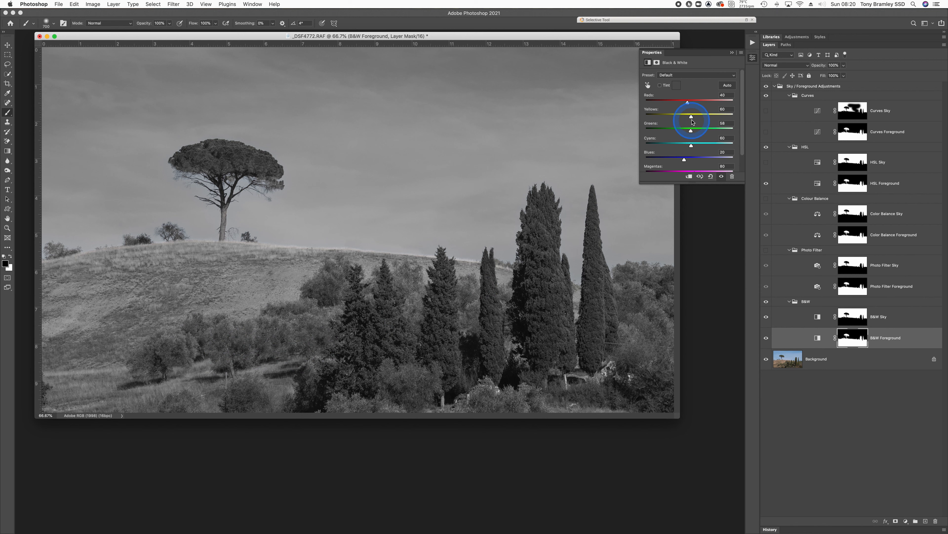
Brighten the foreground by setting Yellows to 124 on the B&W Foreground layer, and collapse the adjustment properties
left_click_drag(691, 118, 711, 118)
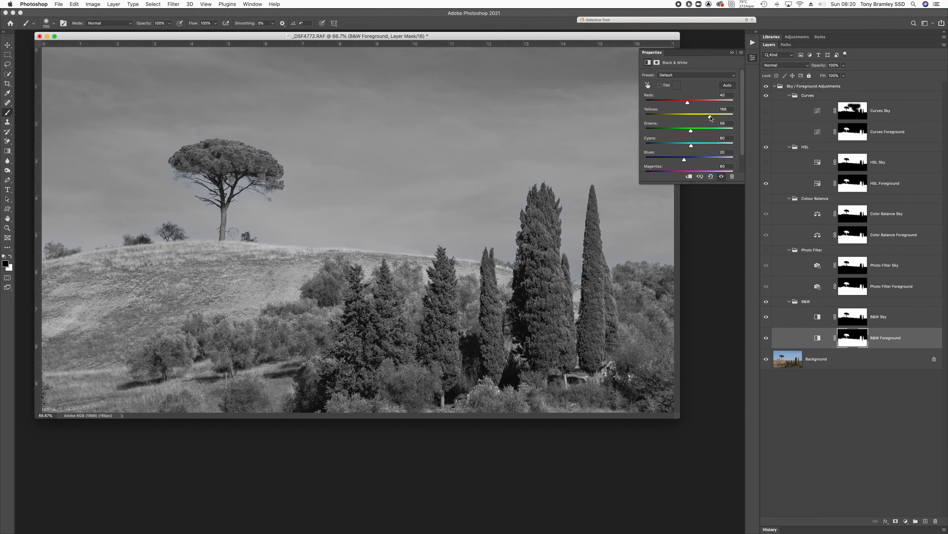
left_click_drag(711, 118, 718, 119)
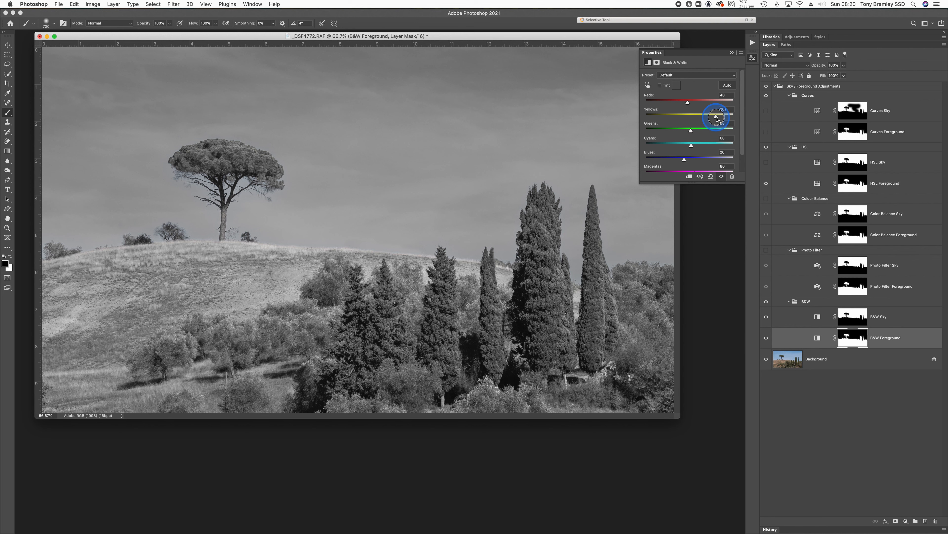
left_click_drag(717, 119, 704, 119)
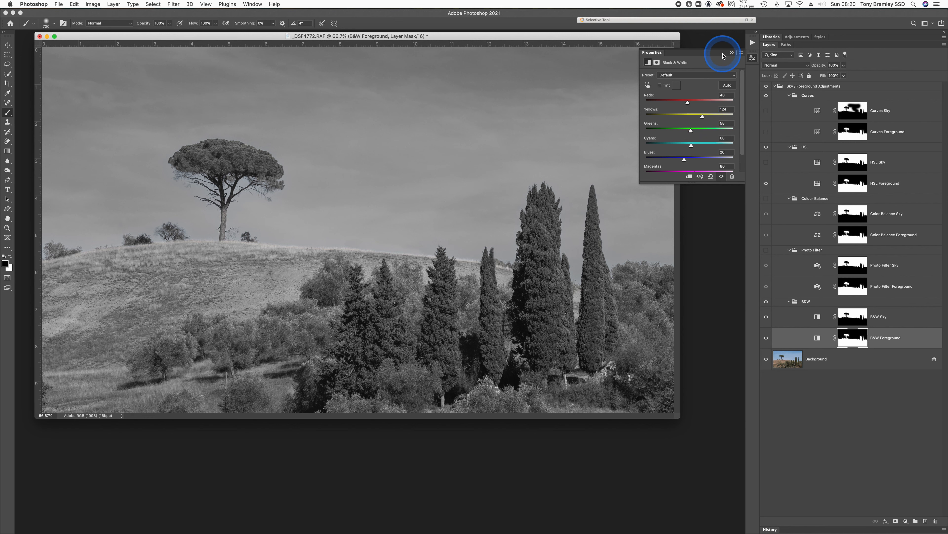
left_click(732, 54)
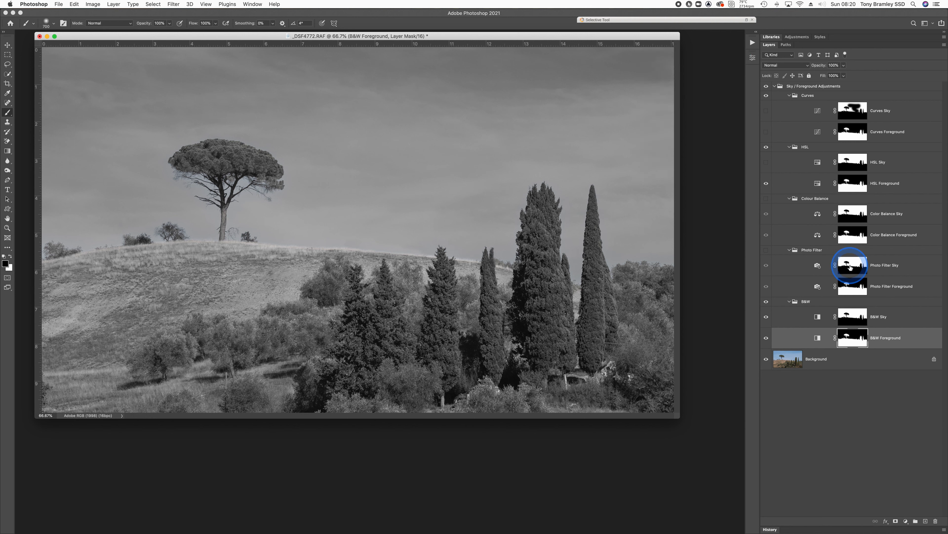